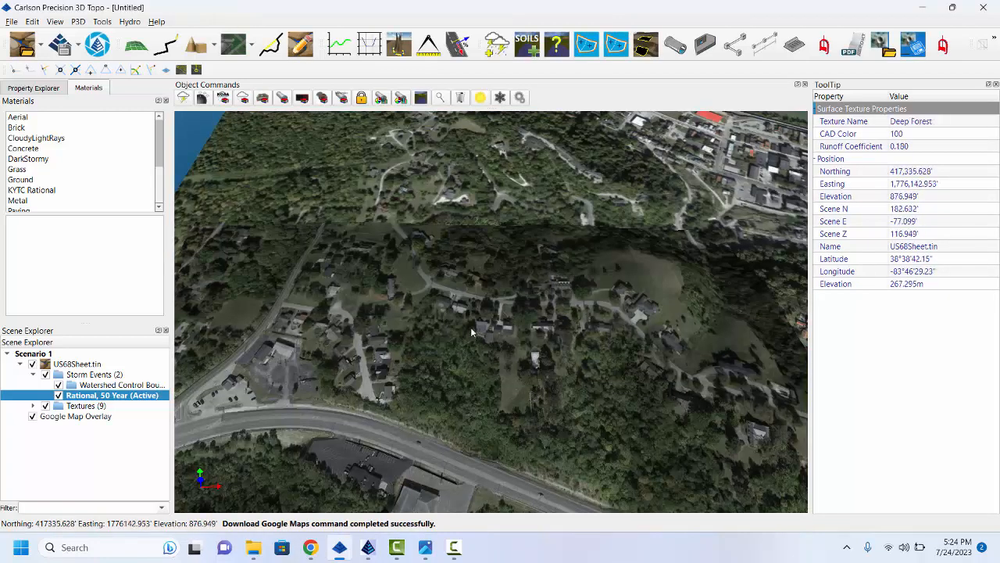
scroll(472, 323, up, 3)
scroll(472, 326, up, 2)
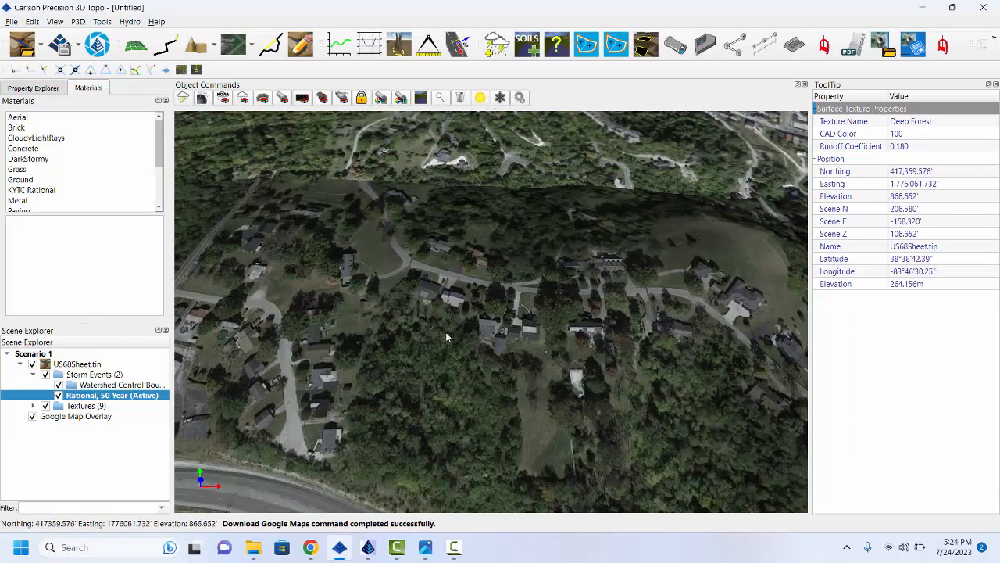
middle_drag(450, 320, 417, 285)
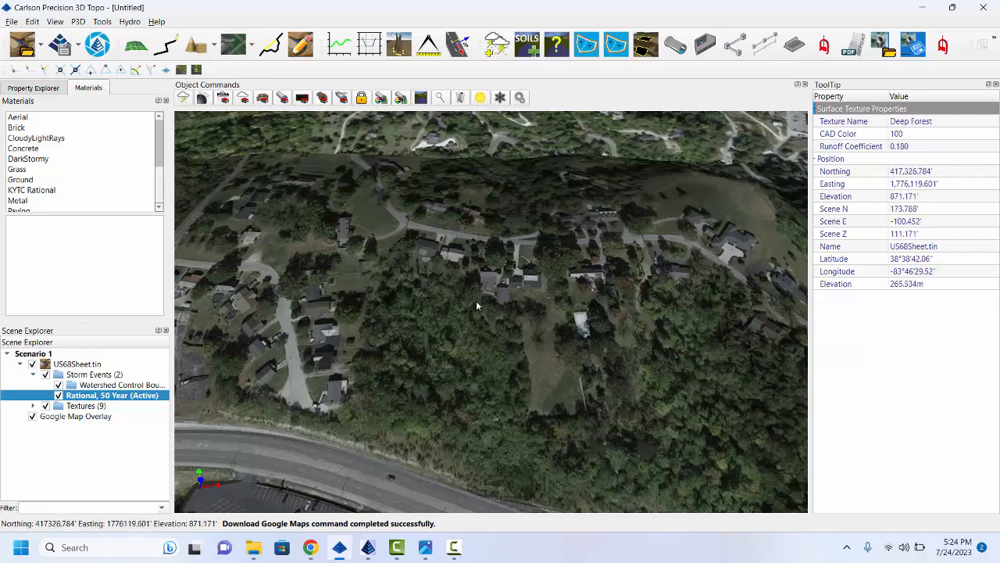
Import the polyline file DeepForest2.pln into the scene without applying a projection, using US Survey Feet as its units
click(42, 48)
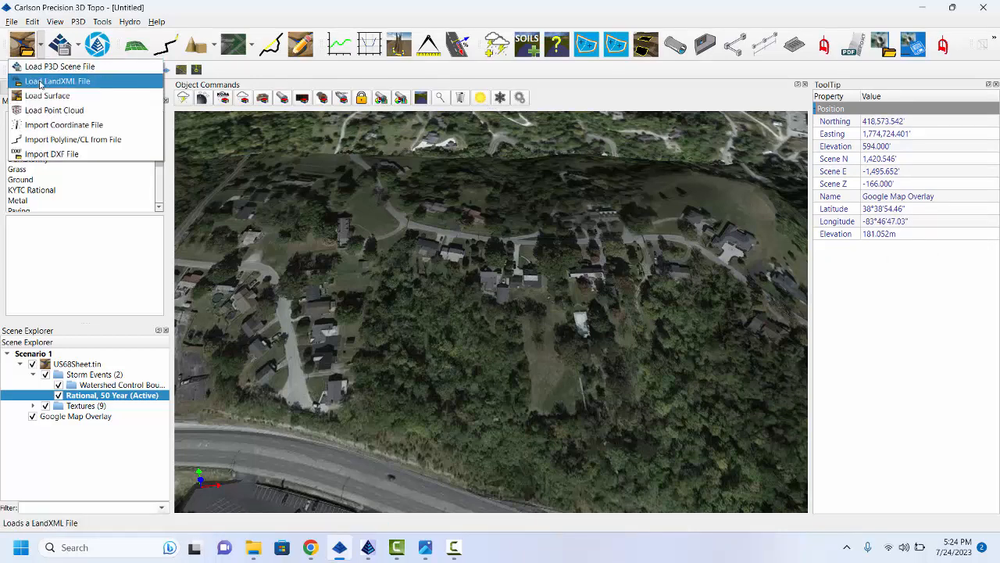
click(49, 140)
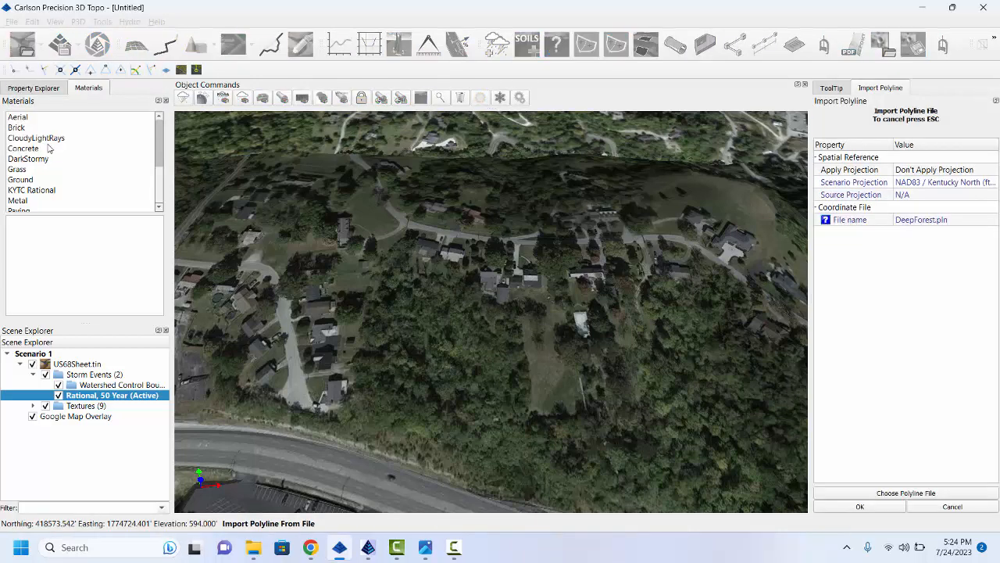
click(873, 497)
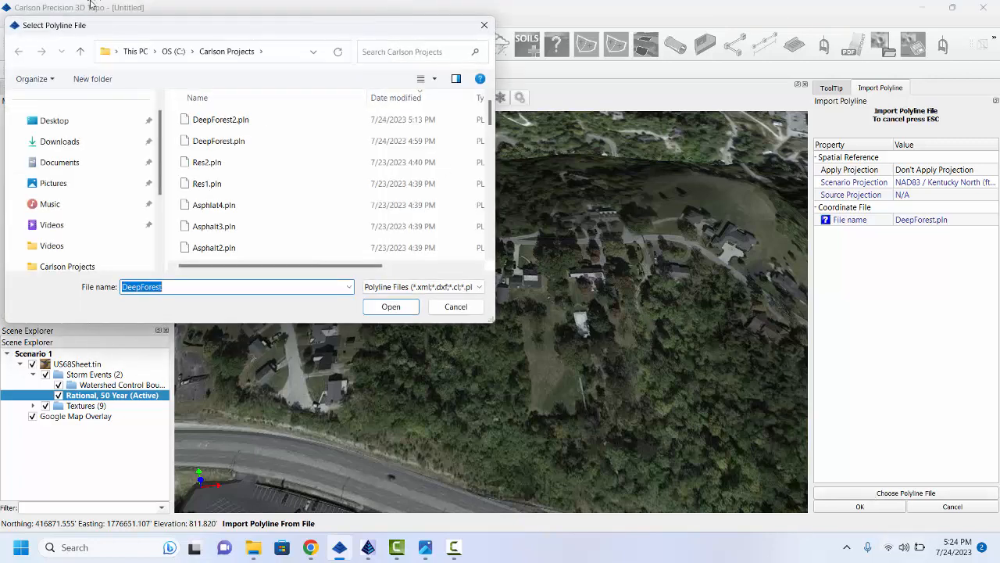
click(220, 120)
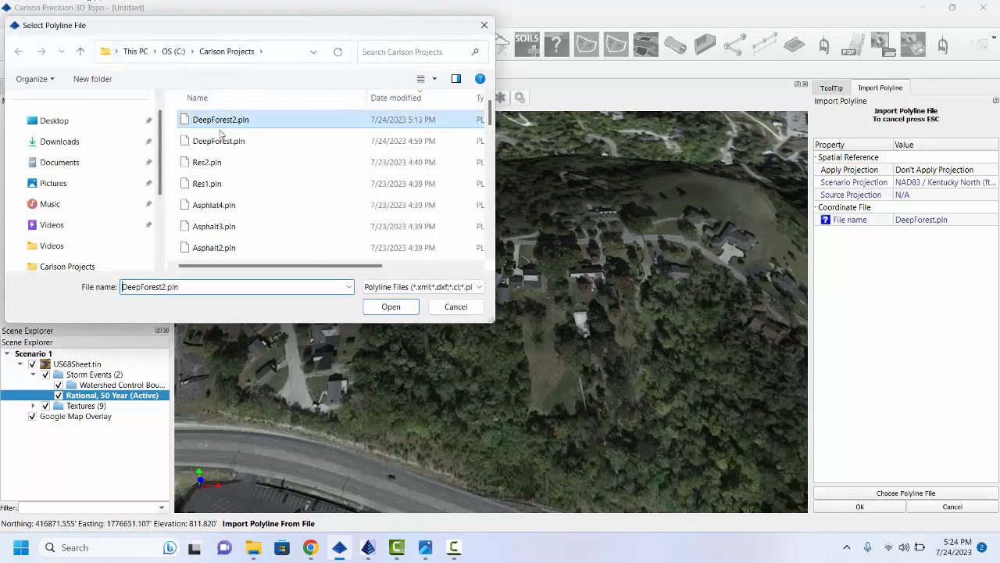
click(391, 307)
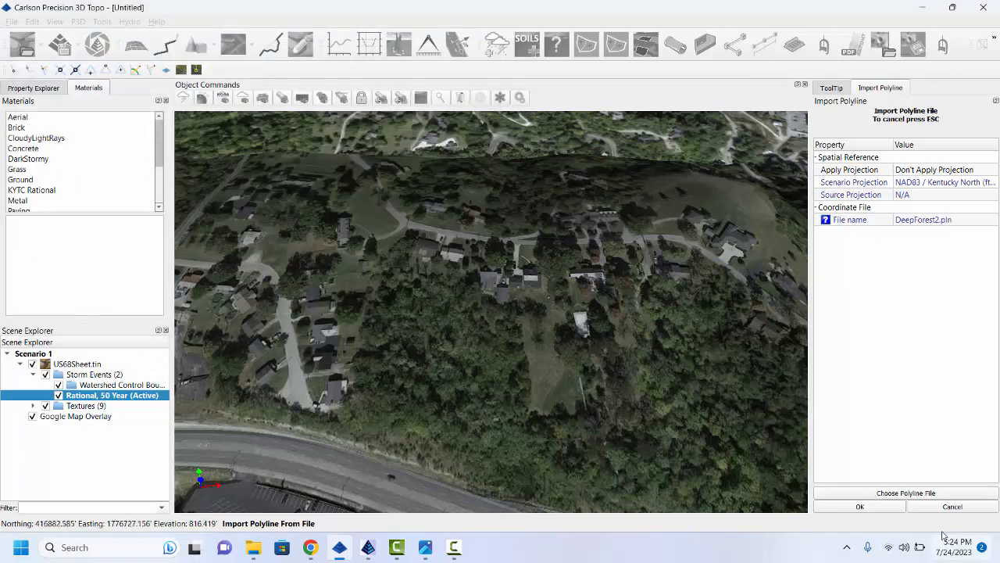
click(833, 508)
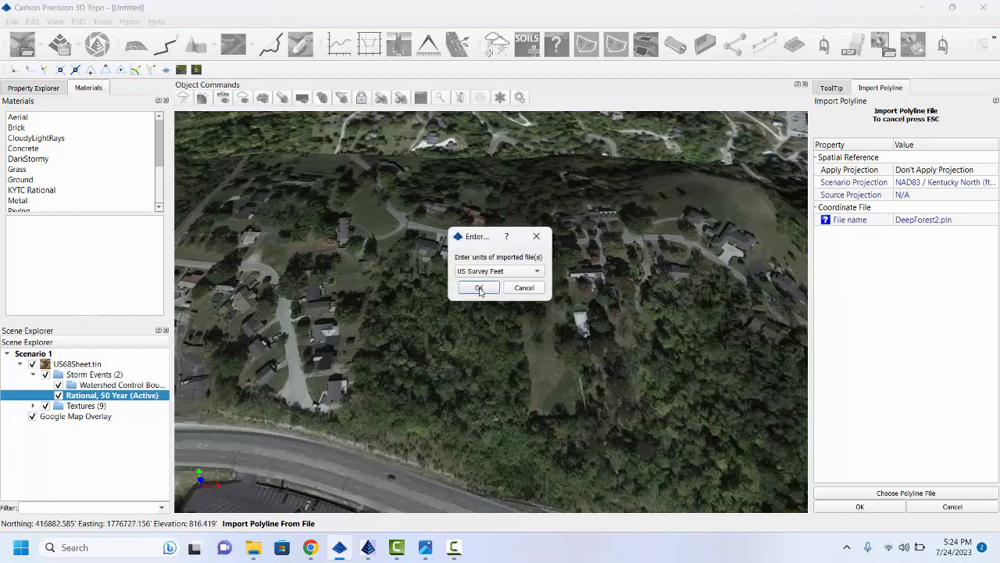
click(479, 289)
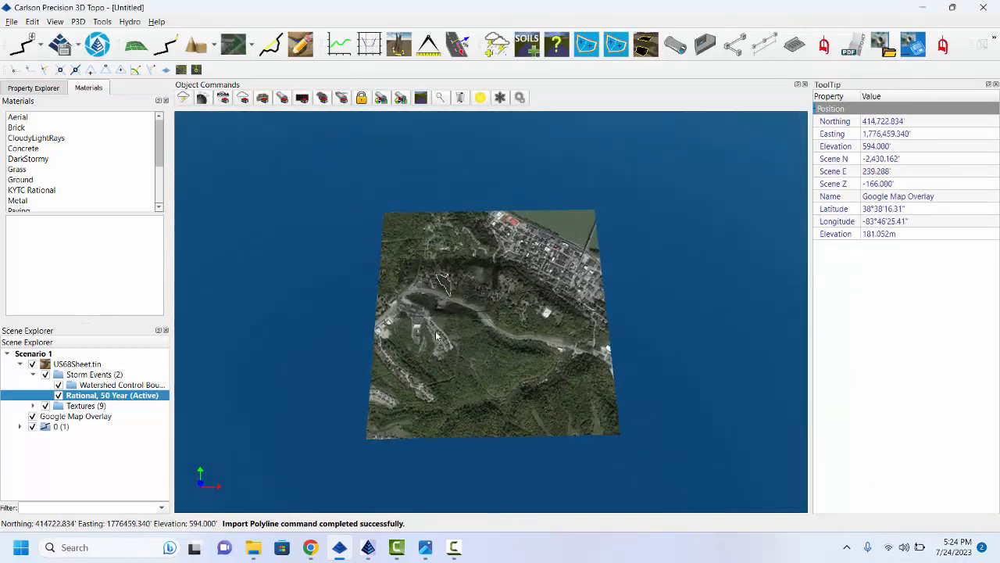
scroll(431, 261, up, 10)
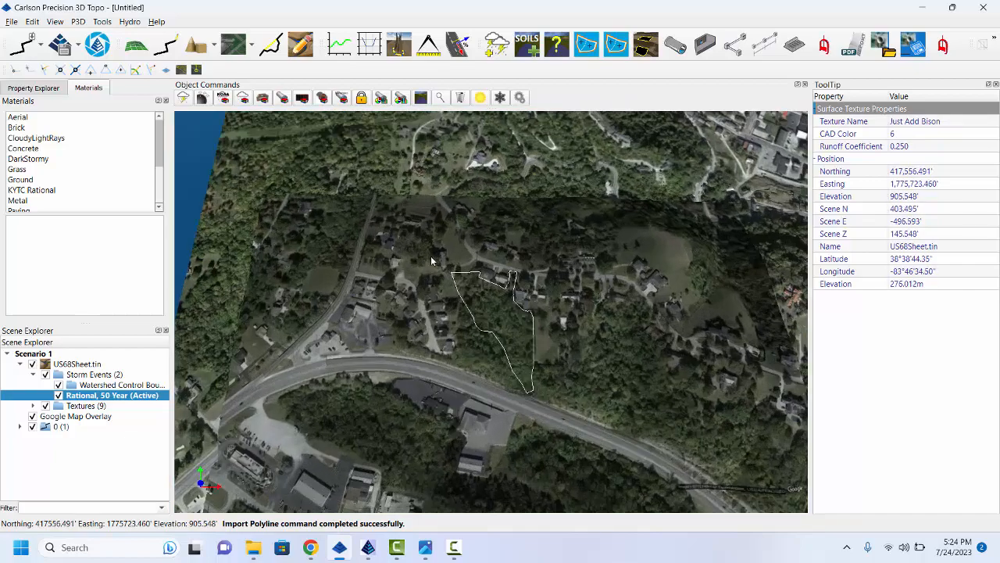
scroll(431, 261, up, 6)
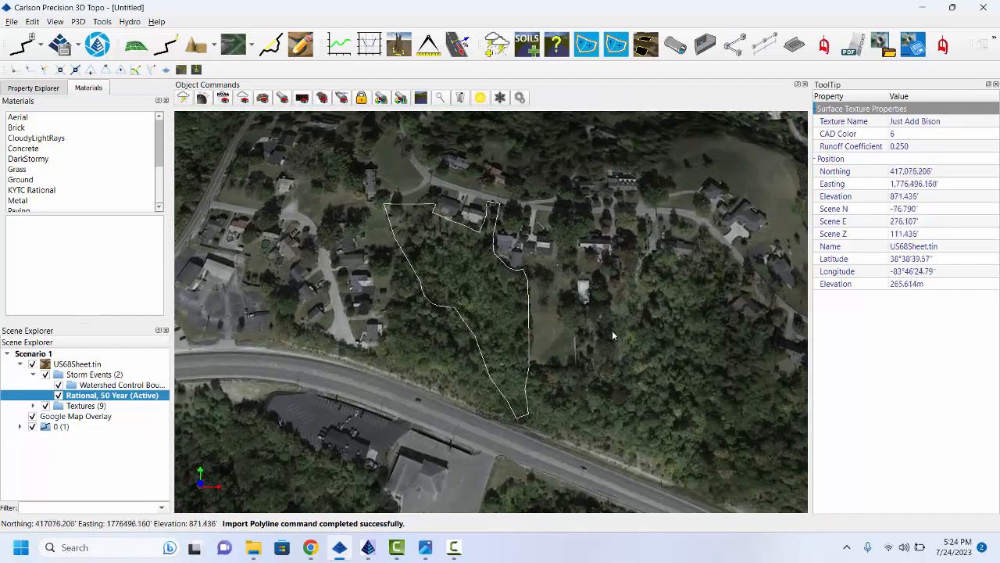
scroll(609, 303, up, 8)
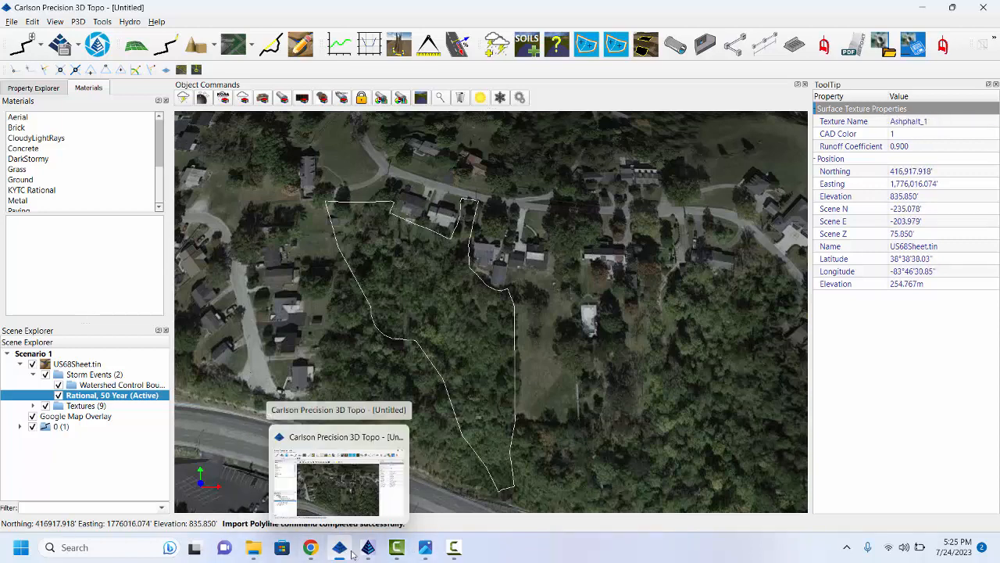
Switch to Carlson Hydrology and import the Carlson-format polyline file DeepForest2.pln into the US68Pipes drawing
mouse_move(366, 554)
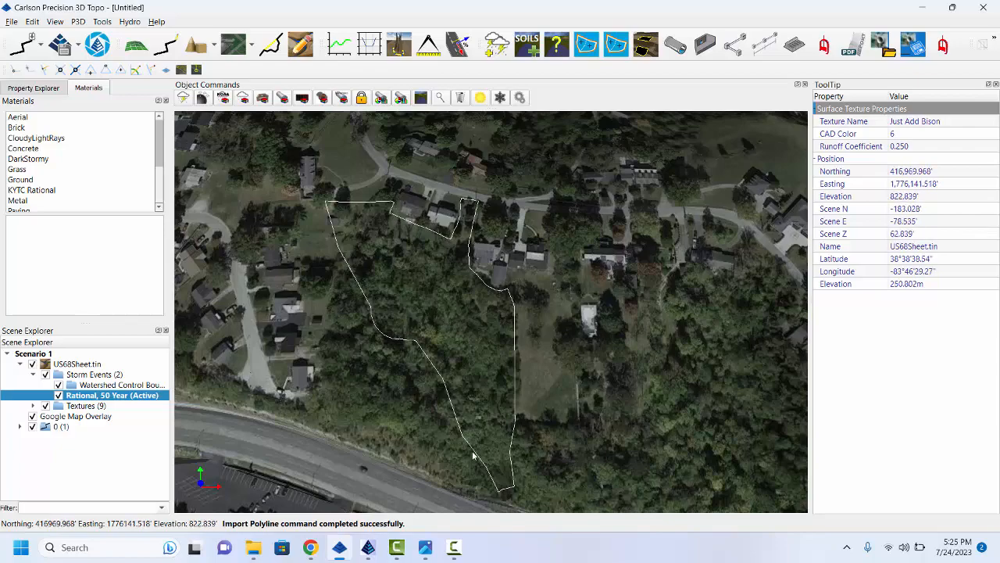
click(368, 548)
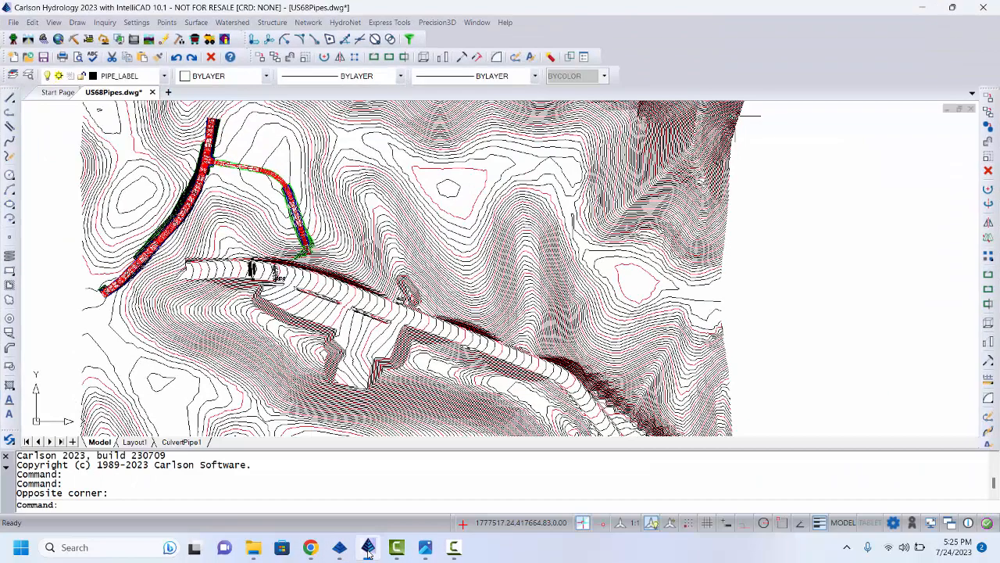
click(14, 23)
mouse_move(37, 224)
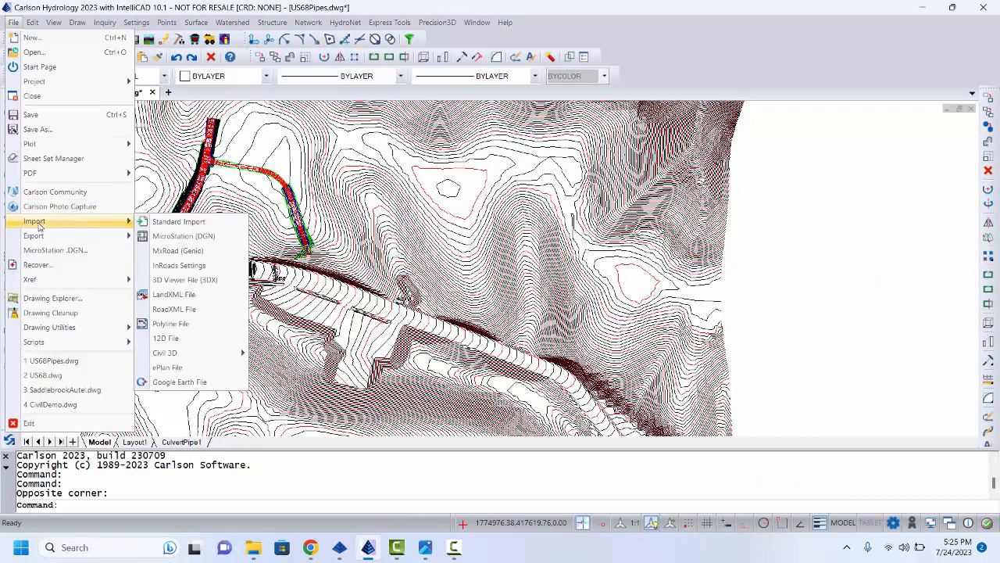
click(173, 323)
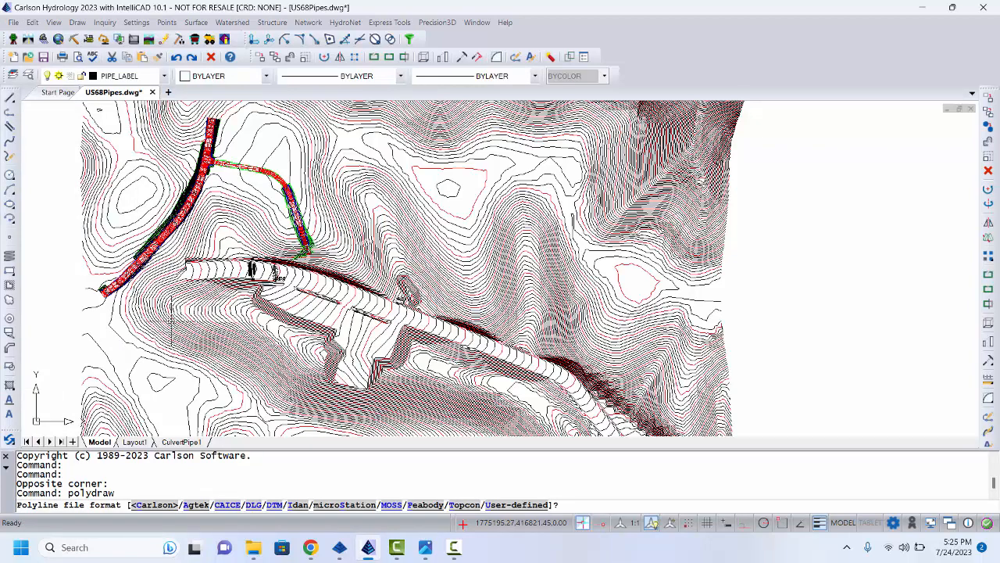
key(Return)
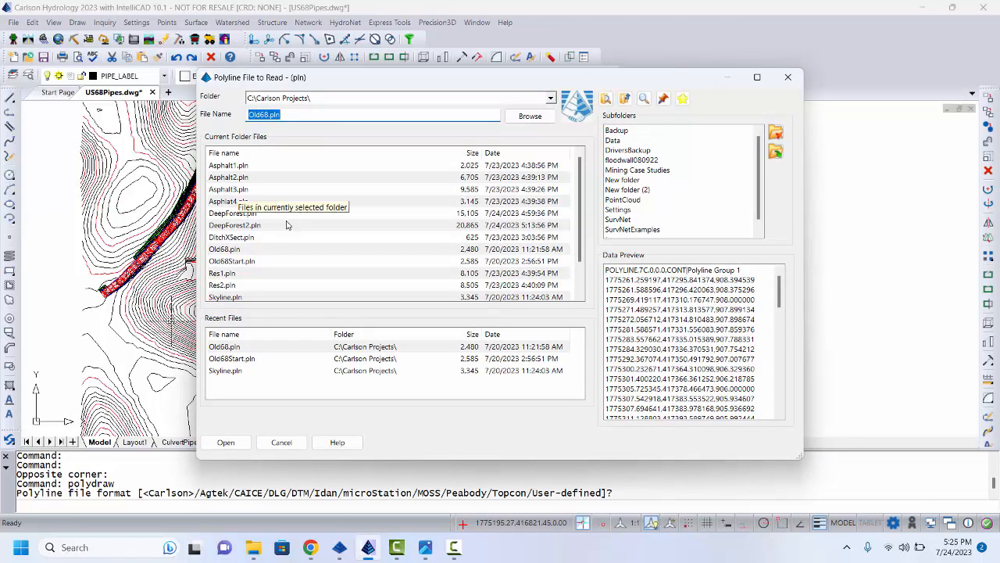
click(243, 225)
click(225, 441)
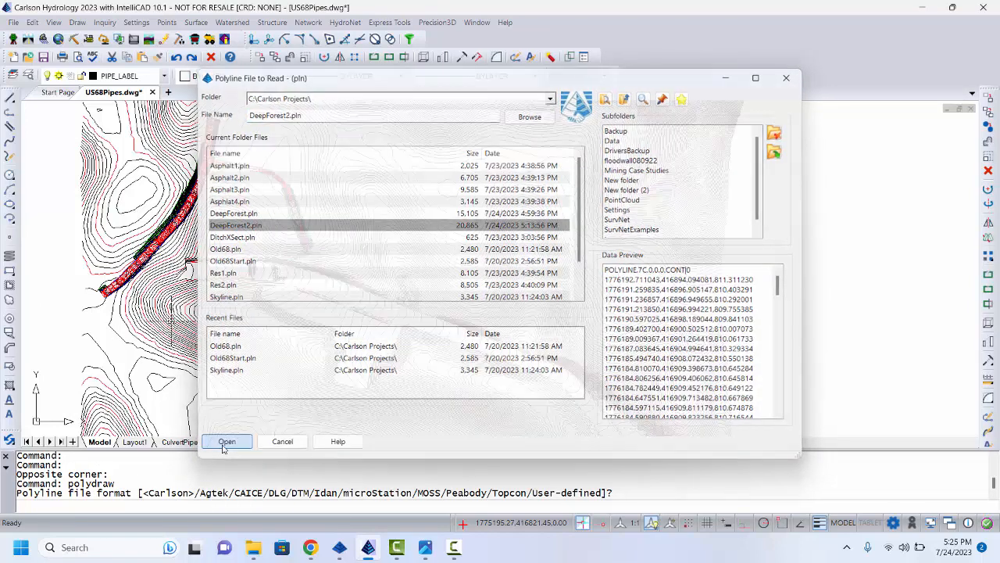
Inspect the imported forest boundary's vertices and reduce them with the Reduce Polyline Vertices command at an offset cutoff of 0.1
scroll(385, 223, up, 4)
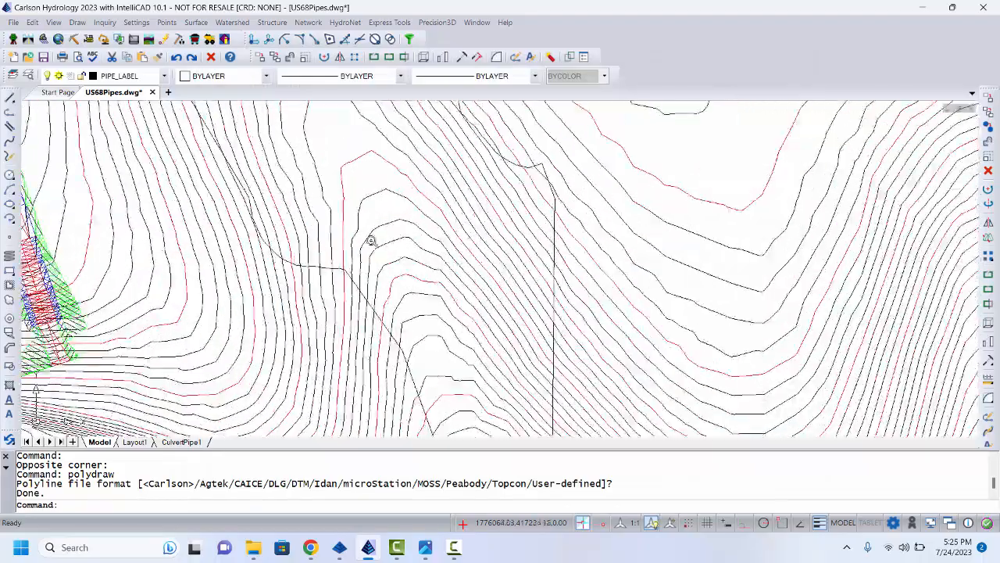
scroll(373, 239, down, 2)
scroll(339, 281, up, 3)
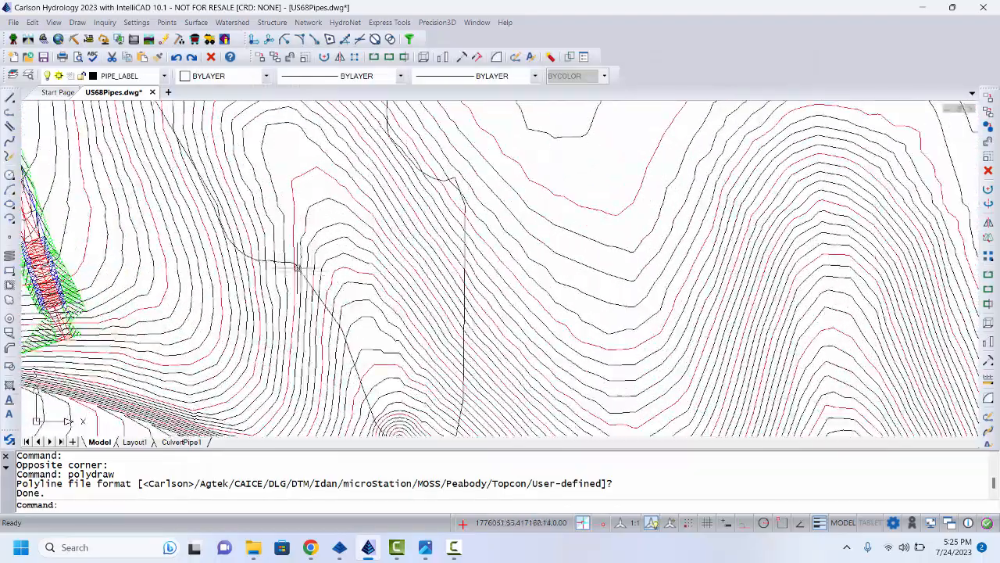
click(293, 262)
scroll(293, 262, down, 3)
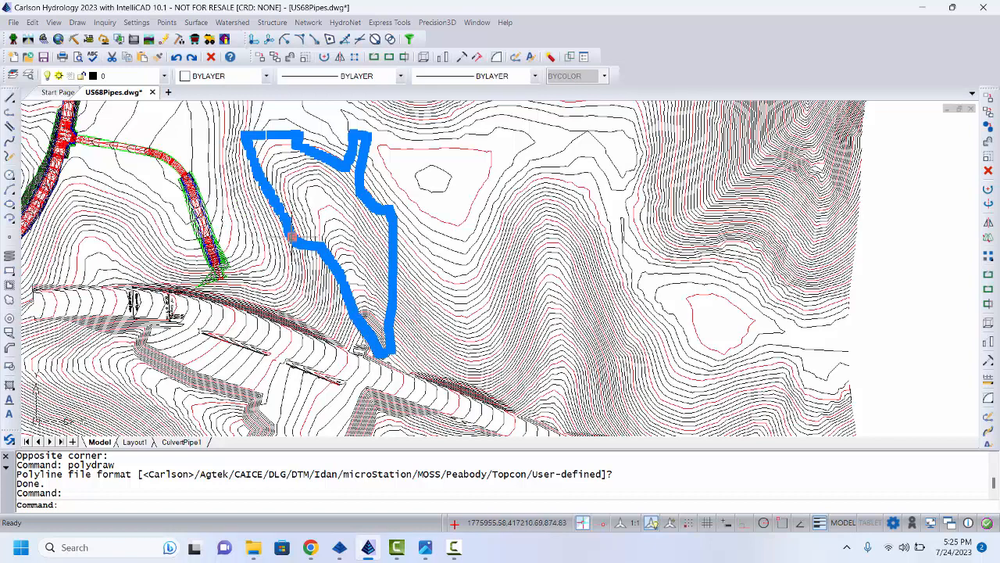
click(32, 22)
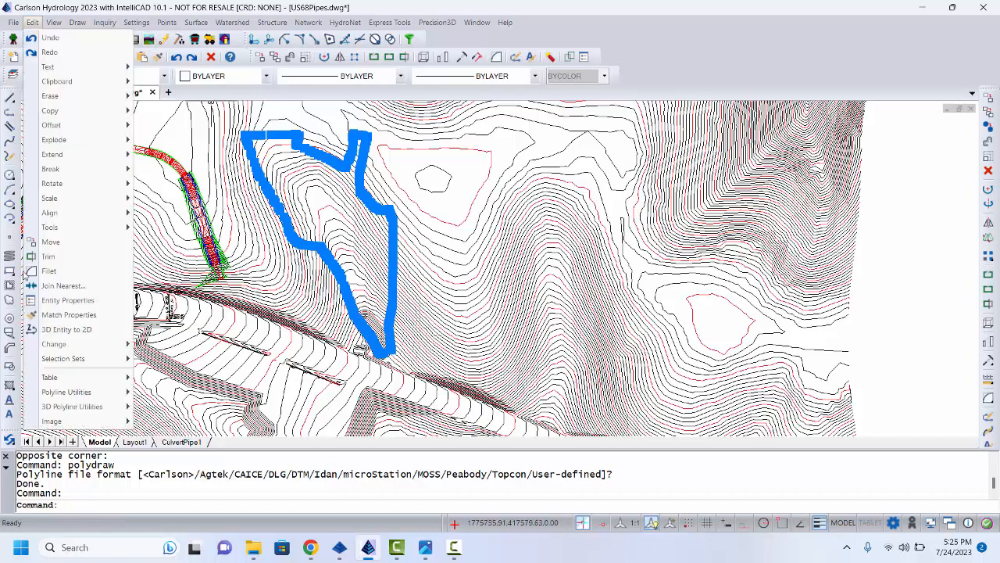
mouse_move(60, 395)
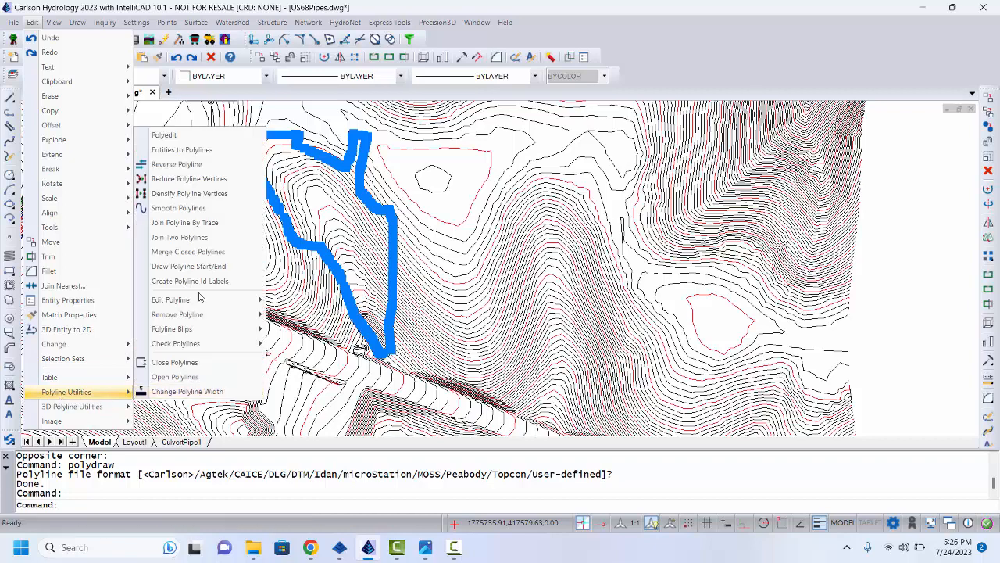
click(189, 179)
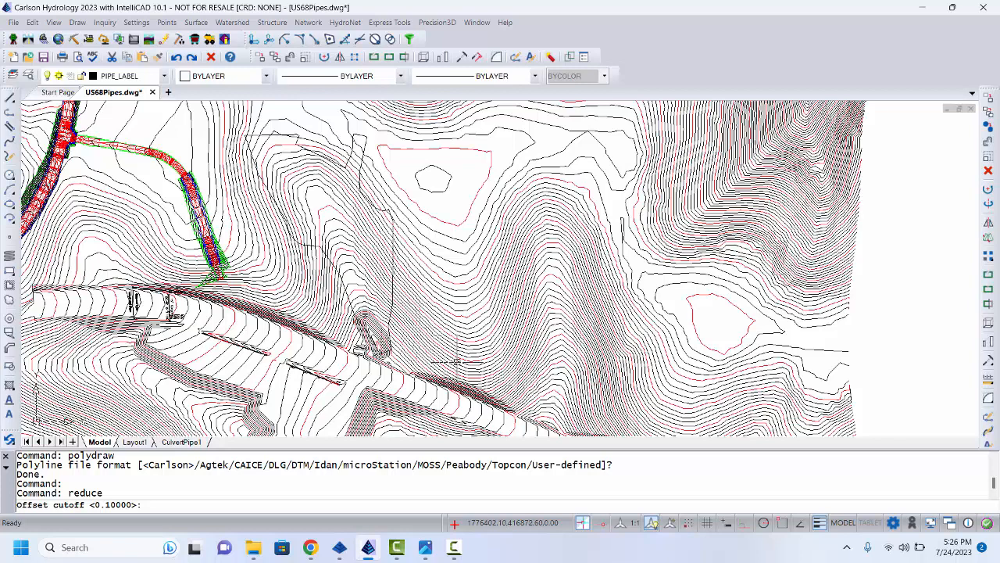
key(Return)
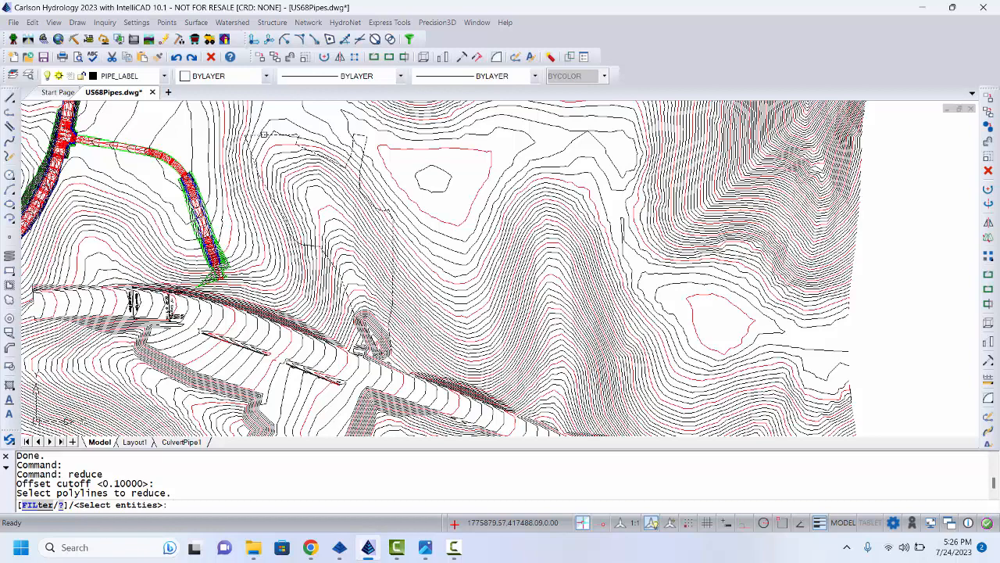
click(265, 135)
key(Return)
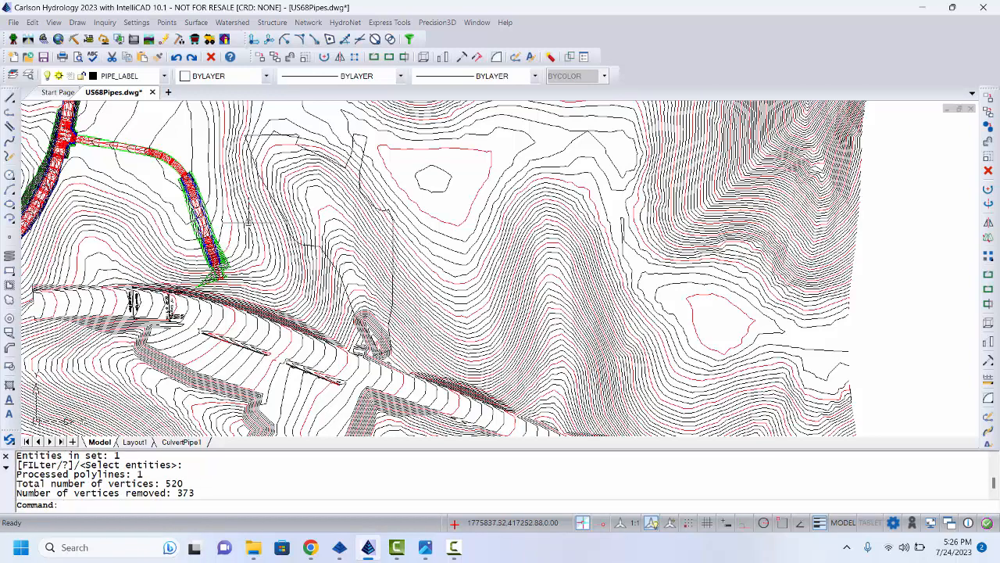
Check the remaining vertices on the forest boundary and reduce the polyline again with an offset cutoff of 0.3
scroll(258, 304, up, 5)
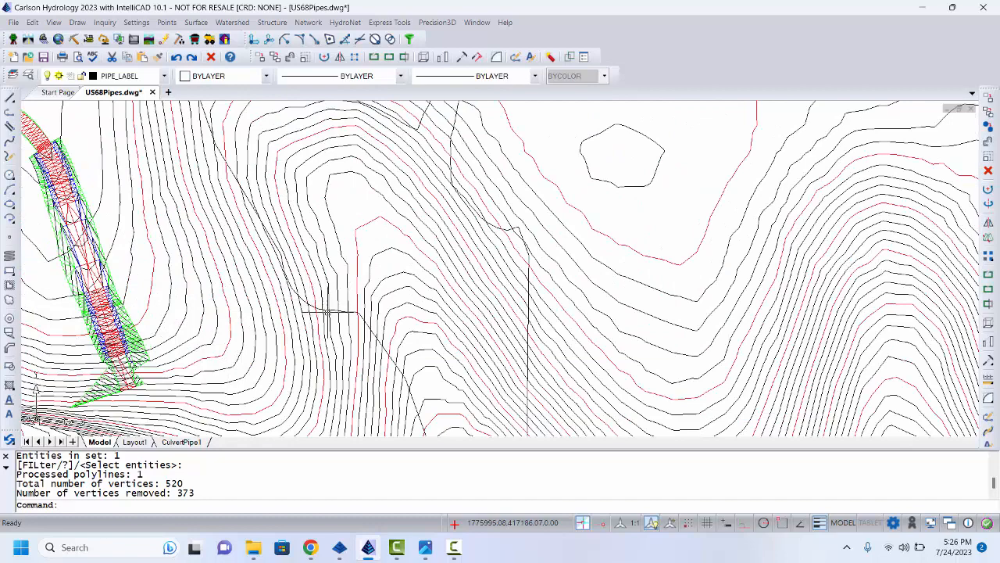
click(332, 309)
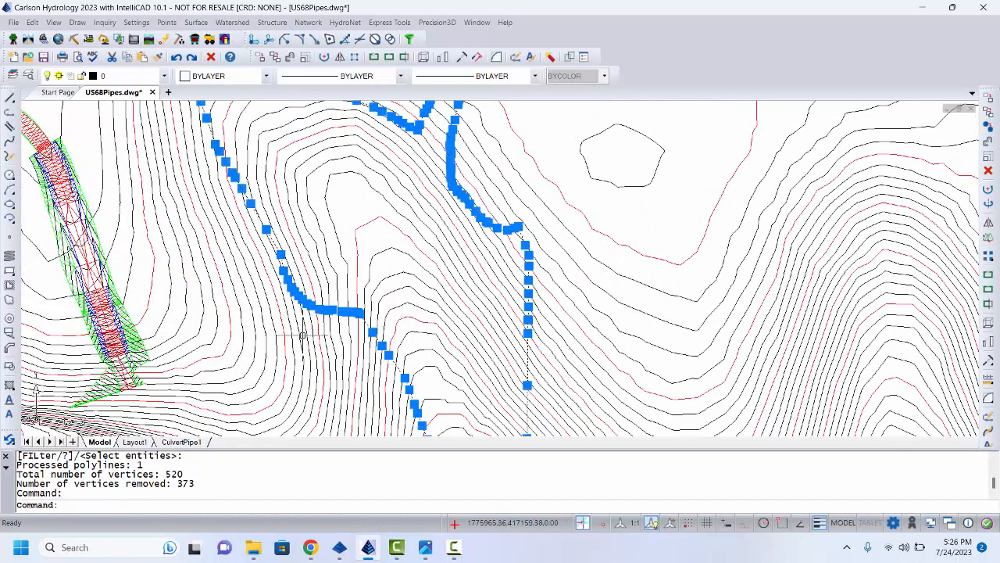
middle_drag(313, 335, 317, 322)
scroll(314, 293, down, 5)
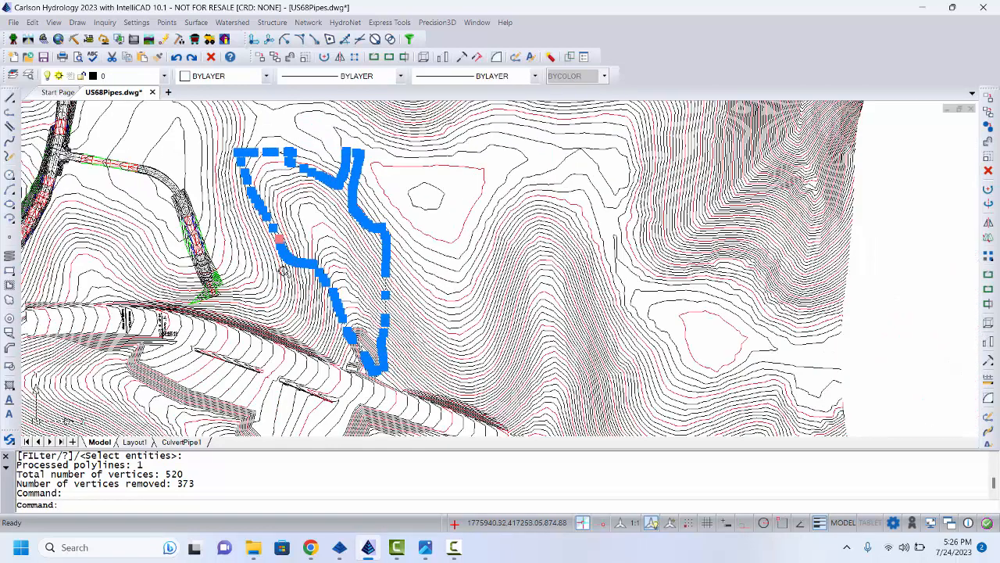
click(33, 22)
mouse_move(63, 69)
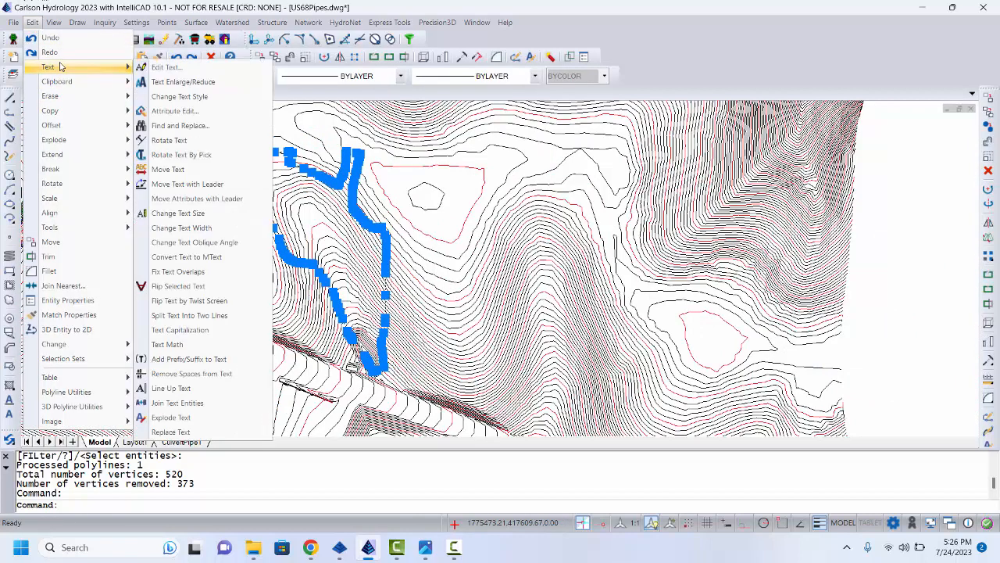
mouse_move(78, 391)
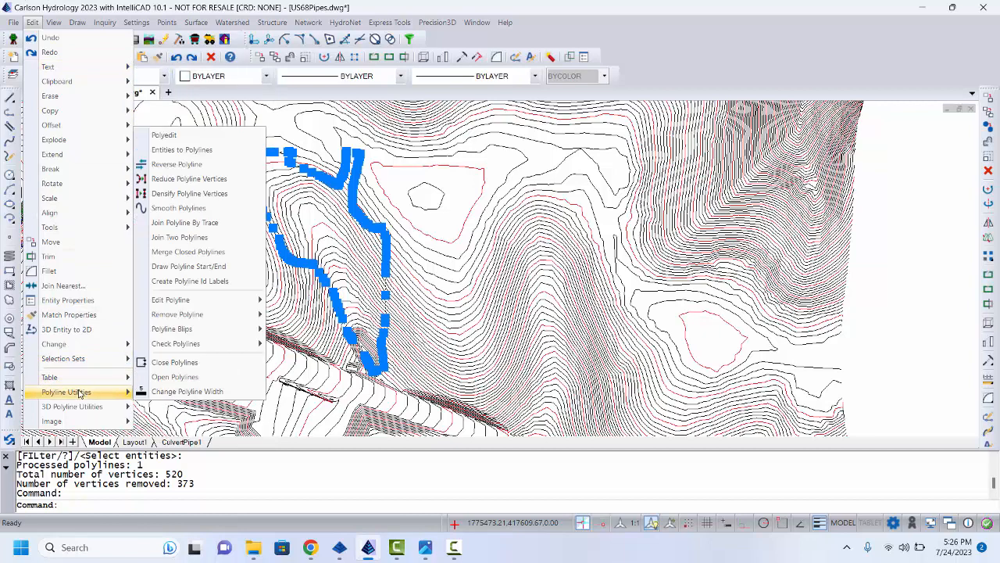
click(189, 179)
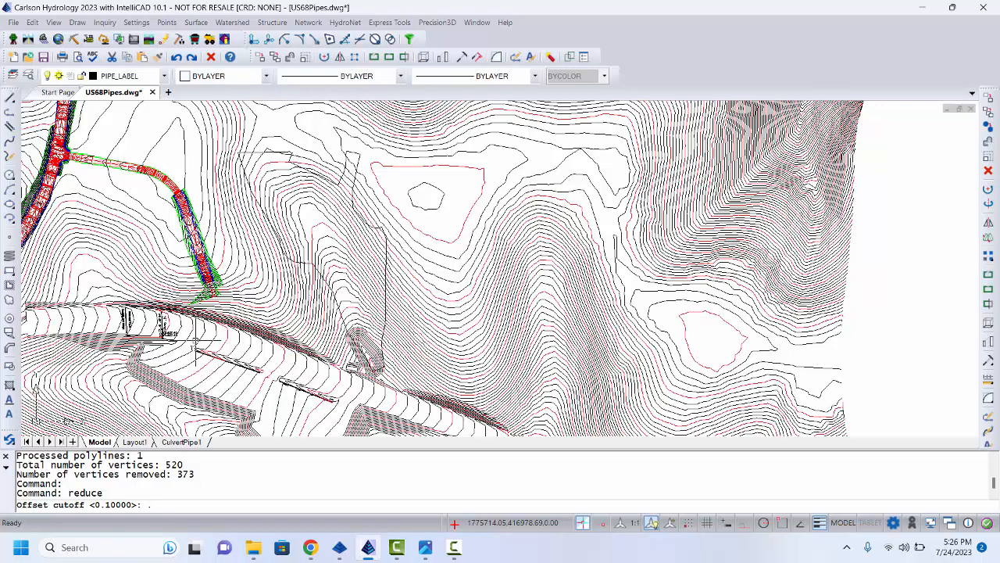
key(Return)
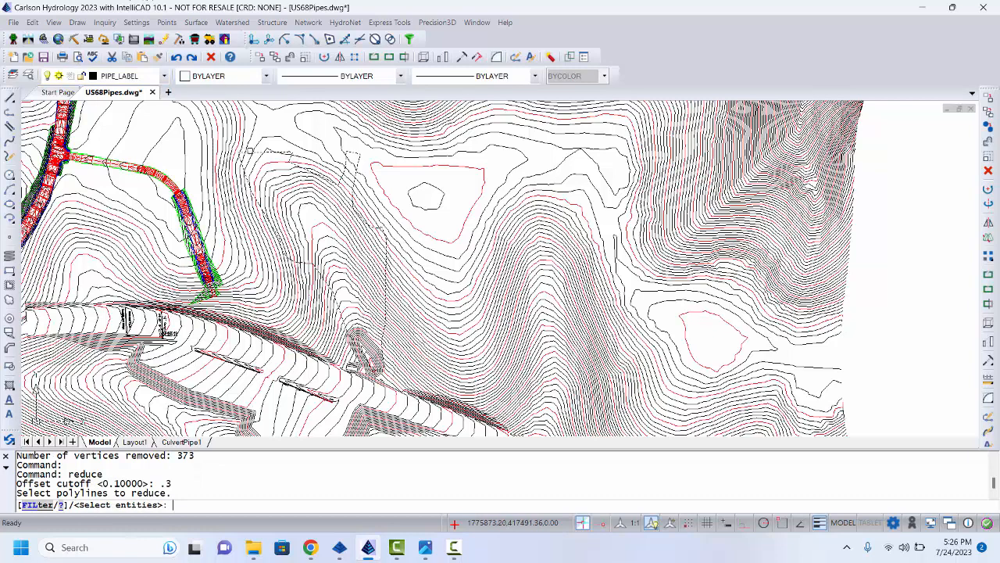
click(254, 151)
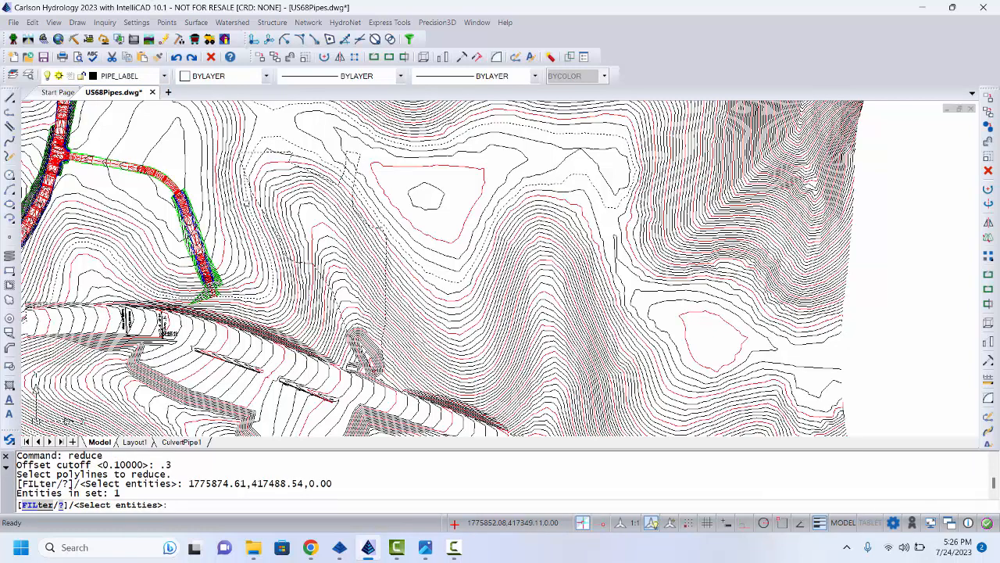
key(Return)
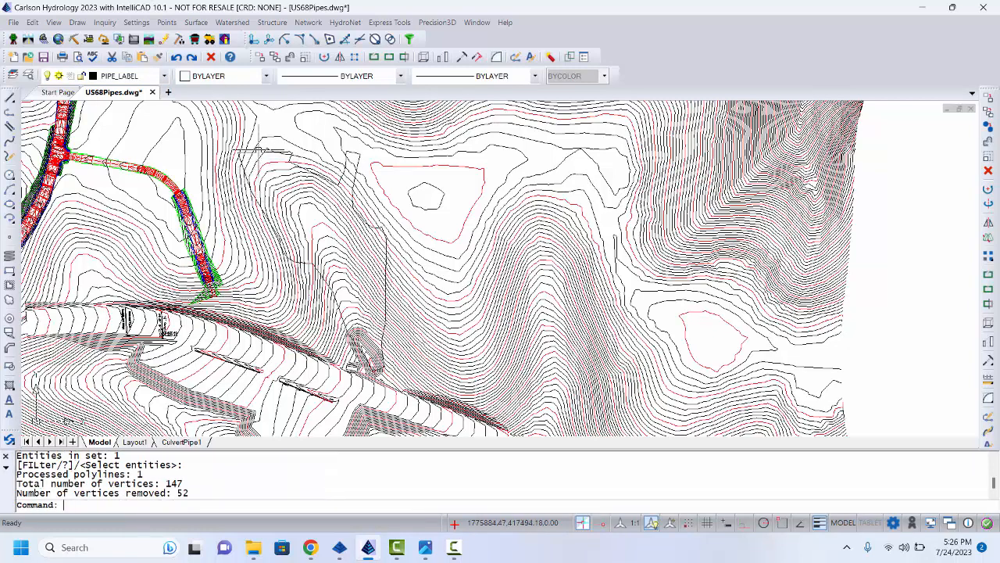
Select the forest boundary and stretch three consecutive upper west-side vertices southwest, placing the last at about 1775882, 417255
click(257, 153)
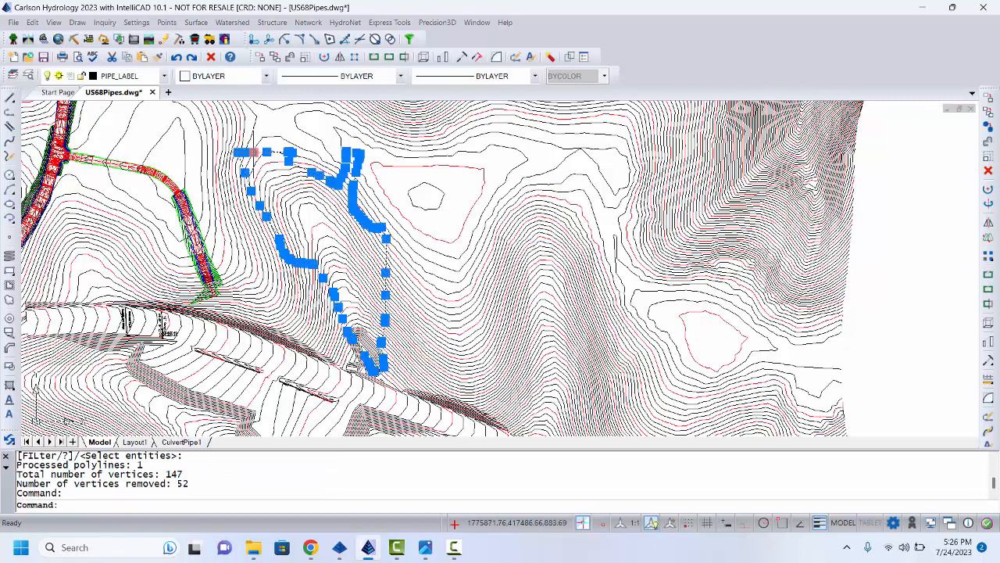
scroll(269, 268, up, 3)
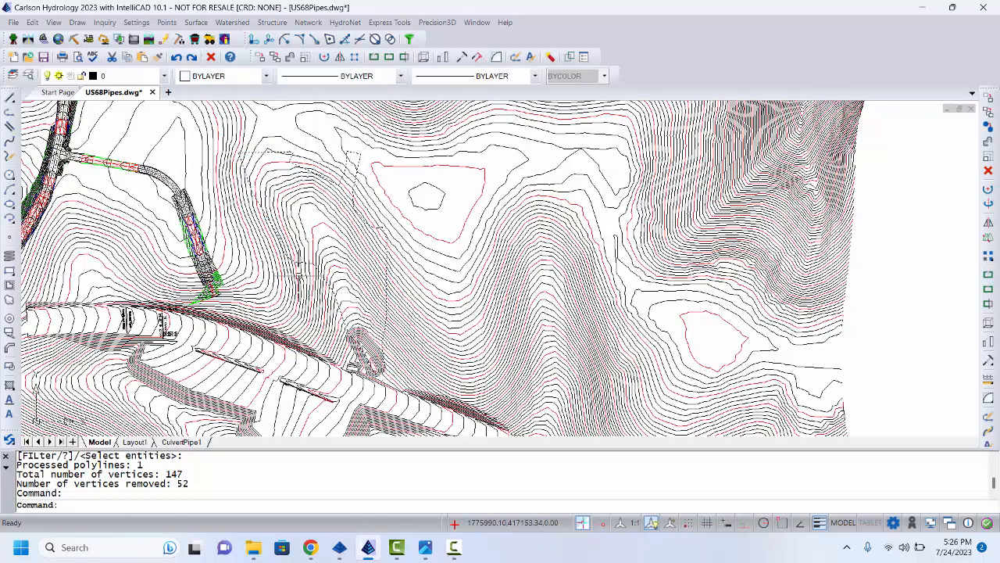
click(233, 121)
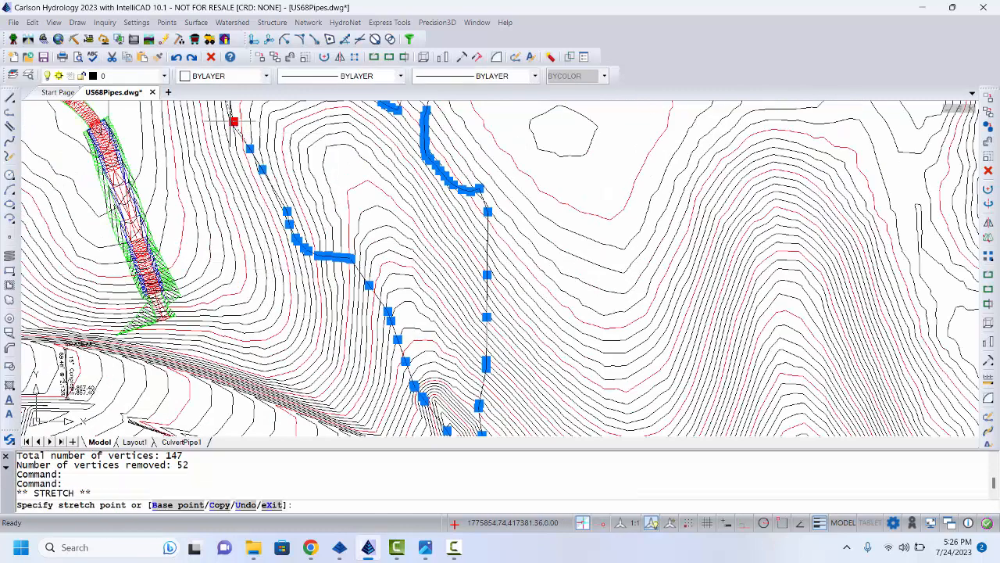
click(228, 166)
click(249, 148)
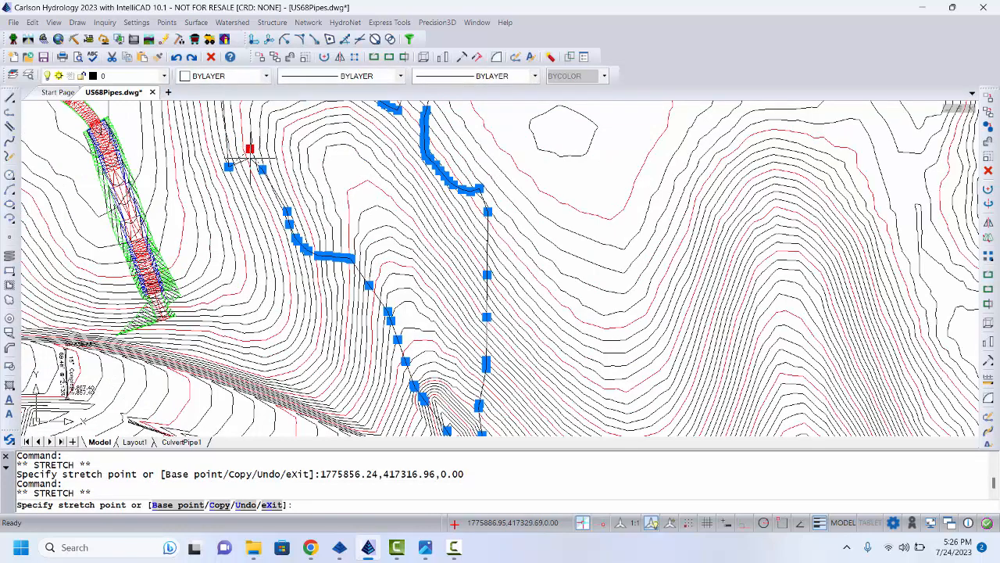
click(232, 182)
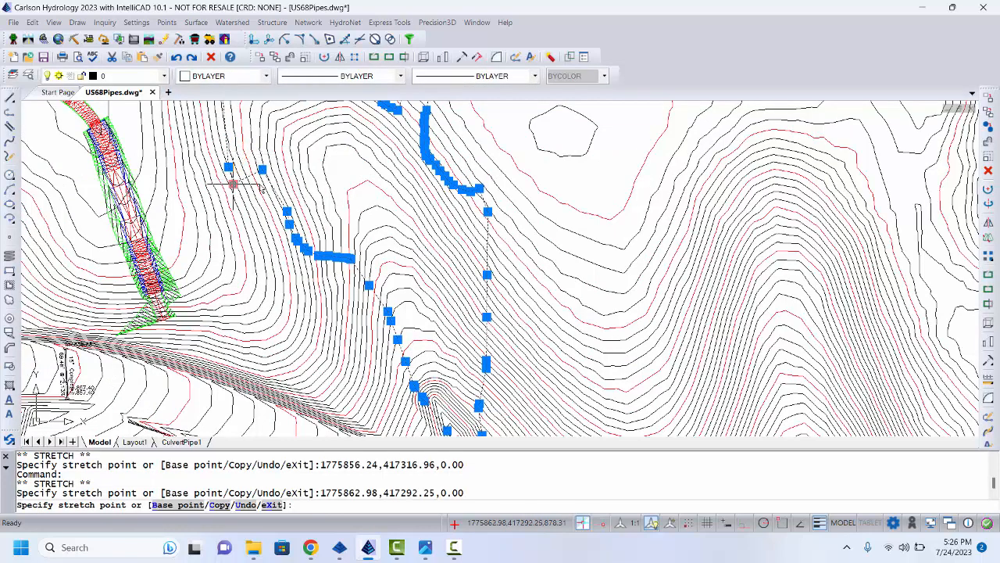
click(262, 170)
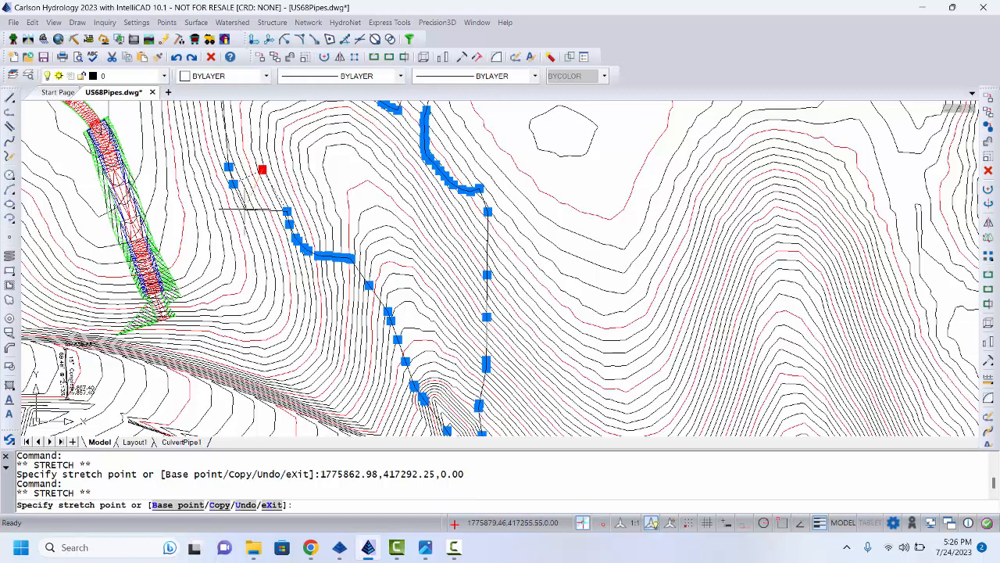
click(247, 210)
Stretch the next west-side boundary vertices down the slope to extend the new edge to about 1775922, 417139
click(247, 211)
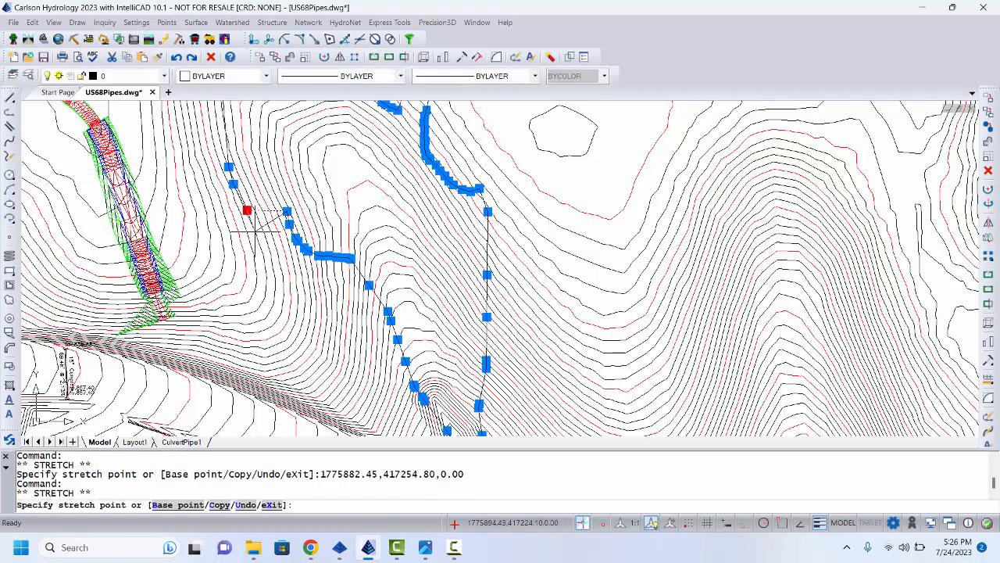
click(257, 232)
click(287, 211)
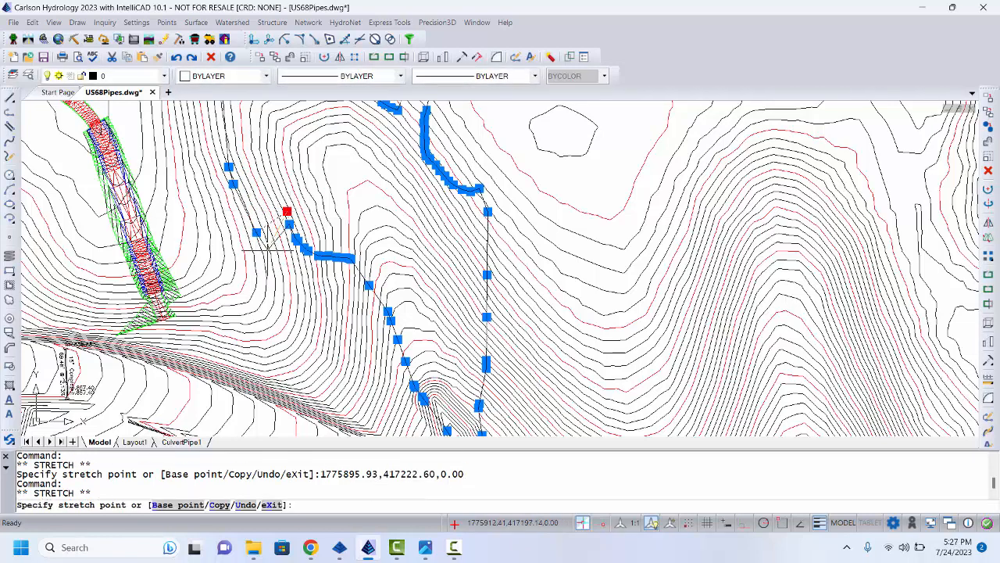
click(262, 250)
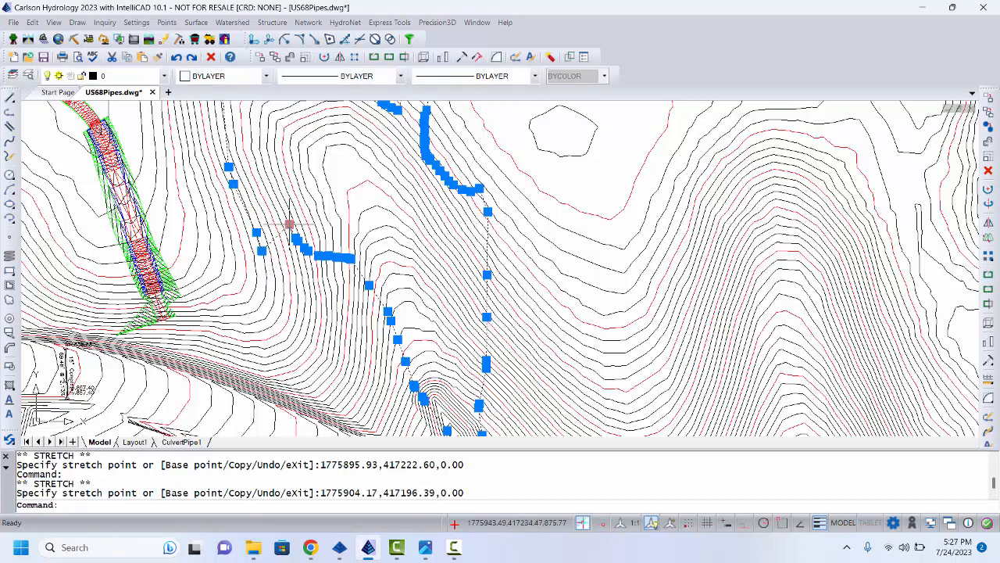
click(289, 225)
click(268, 270)
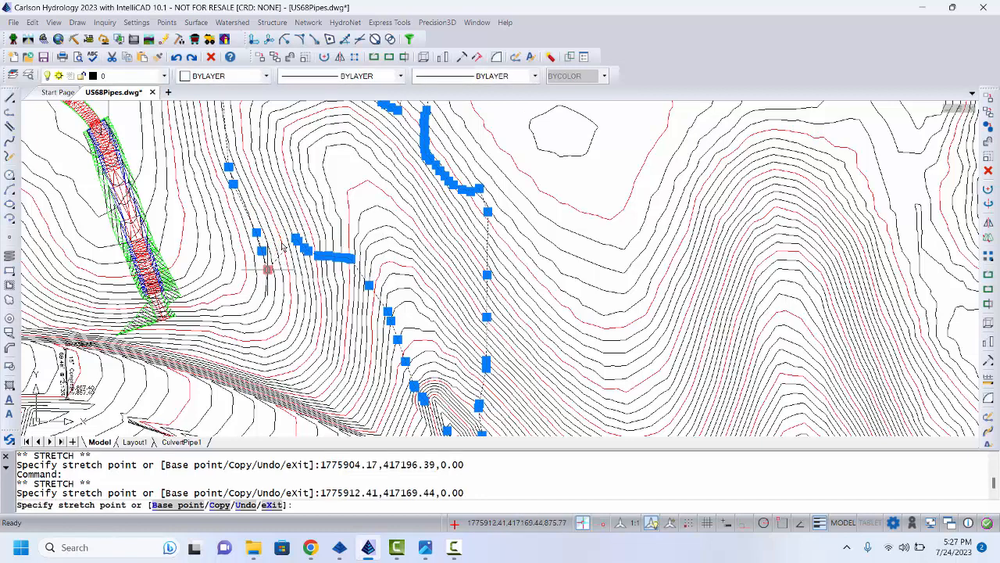
click(296, 239)
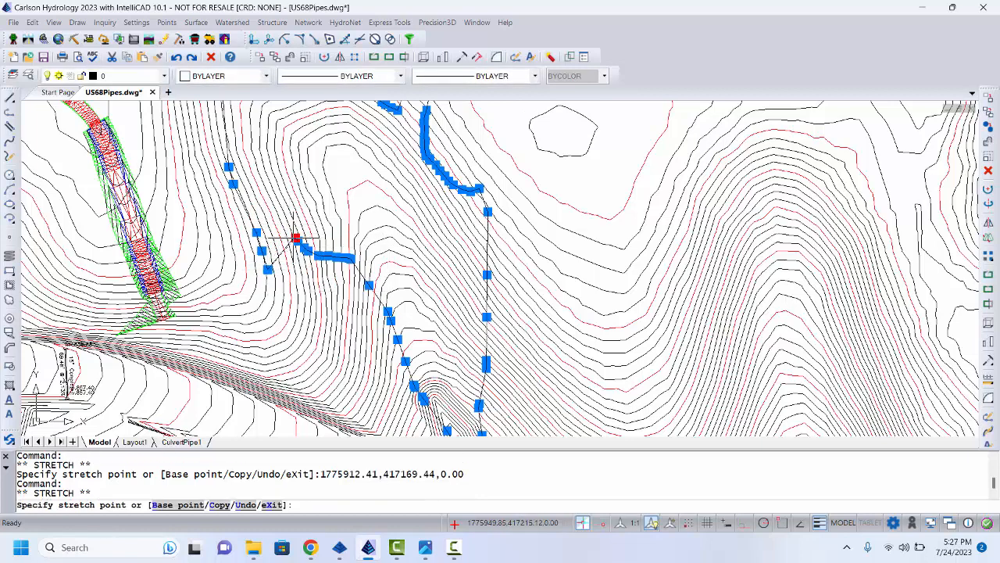
click(274, 289)
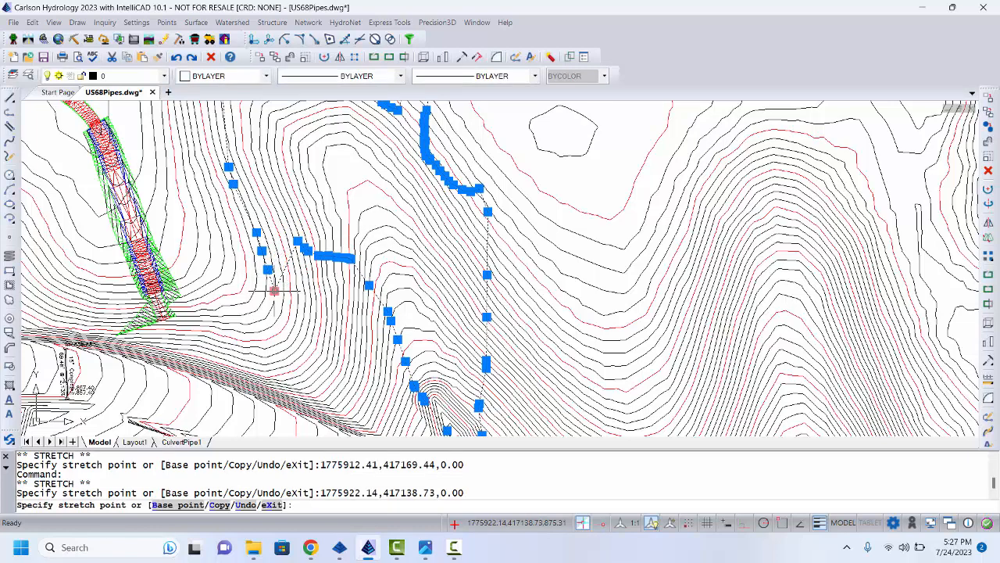
Stretch six more boundary vertices from the inner bend to carry the new edge southeast to about 1776053, 417029
click(297, 241)
click(294, 320)
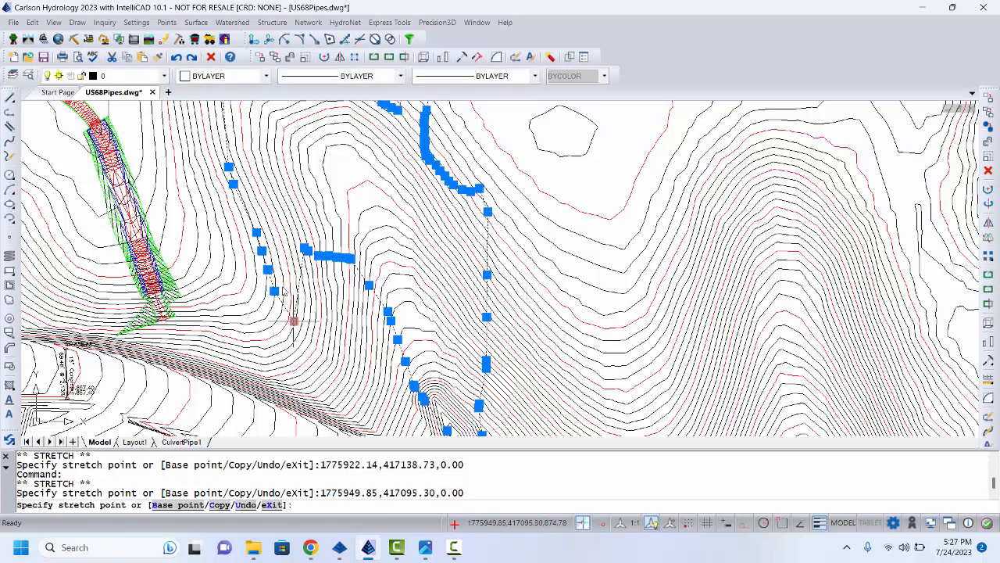
click(304, 248)
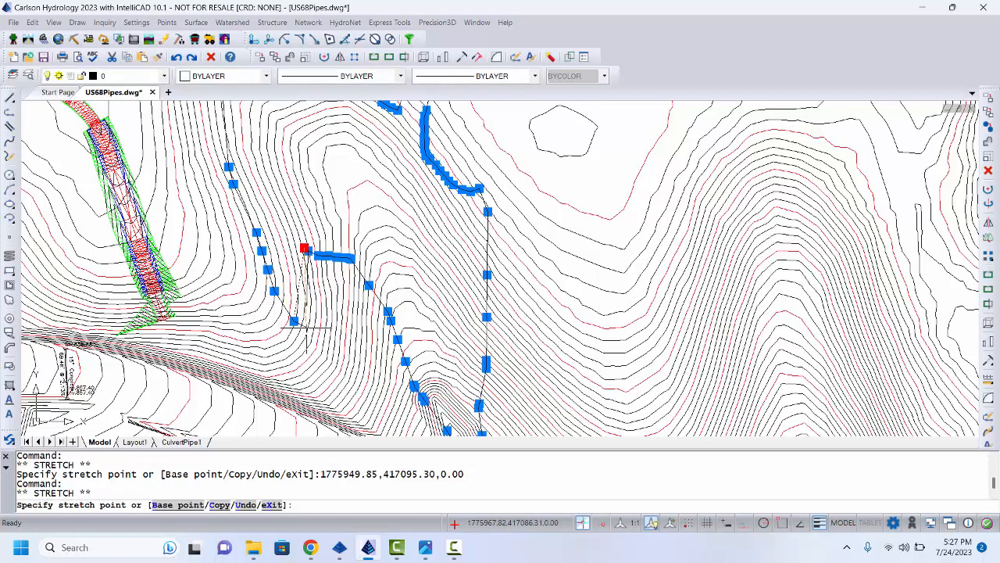
click(303, 329)
click(308, 251)
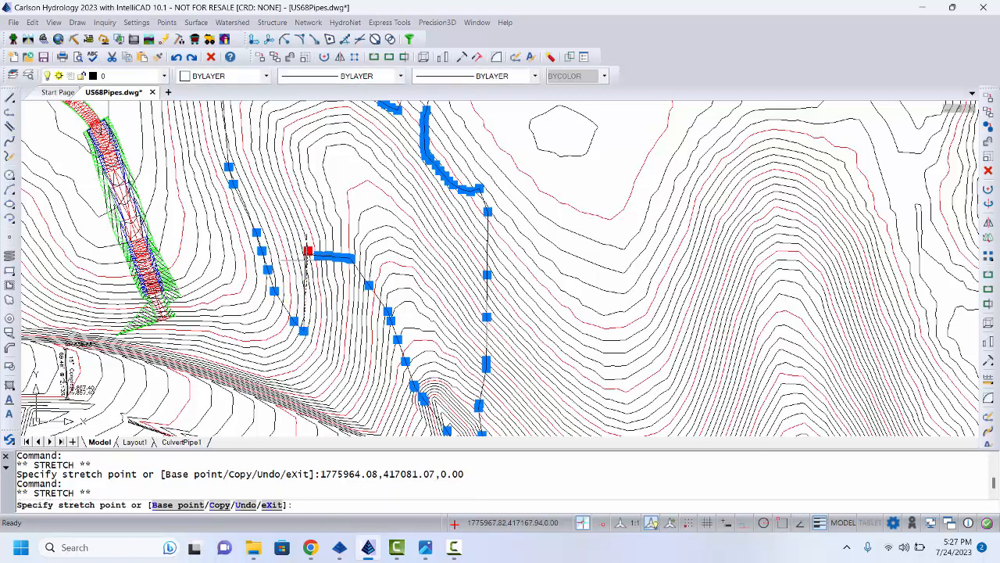
click(316, 336)
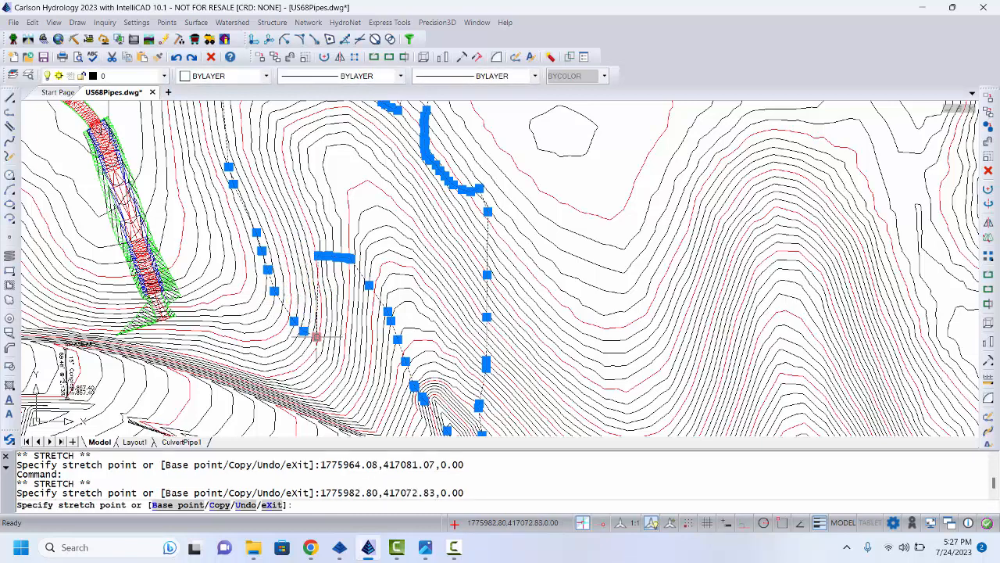
click(317, 257)
click(333, 344)
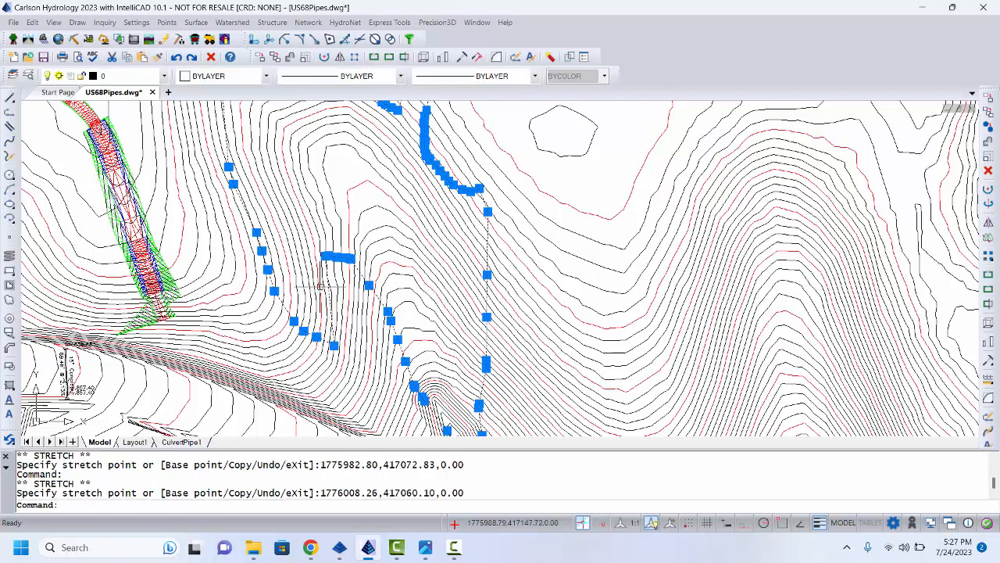
mouse_move(327, 259)
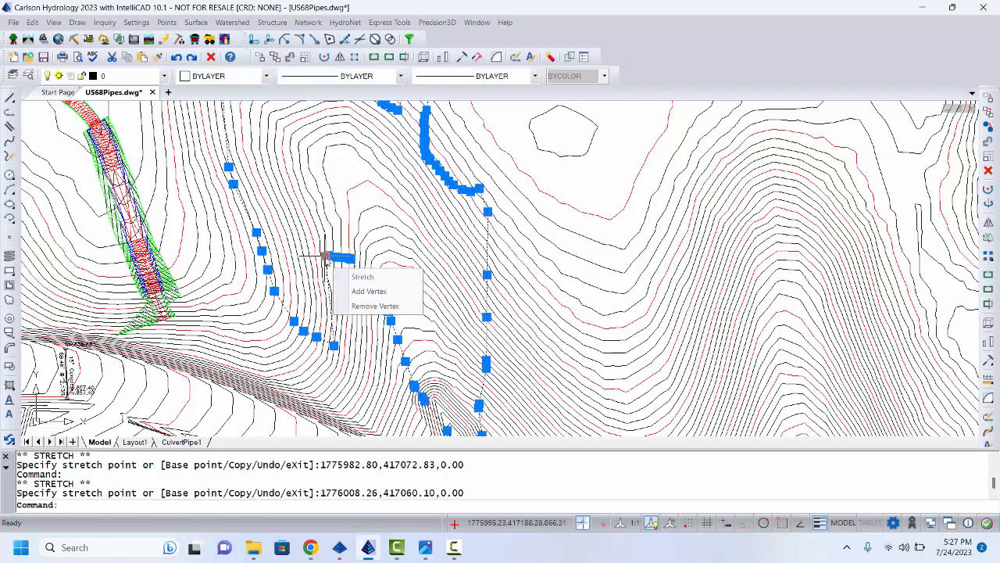
click(350, 354)
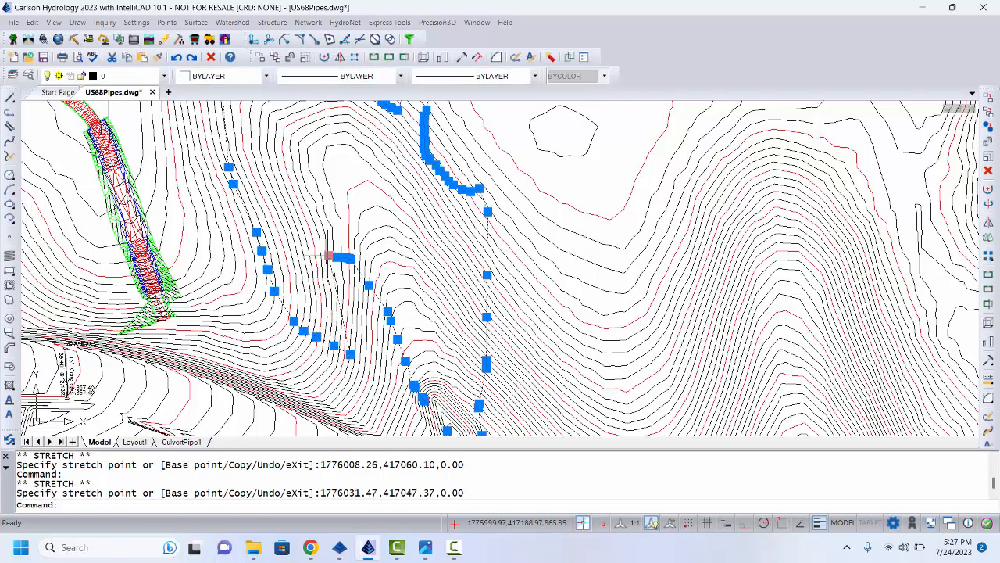
click(329, 255)
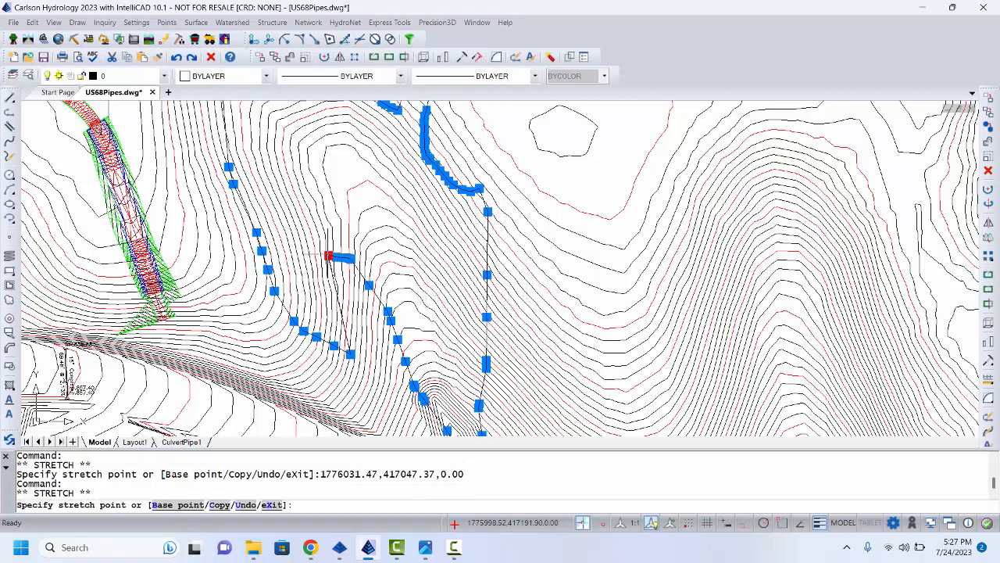
click(364, 364)
mouse_move(365, 366)
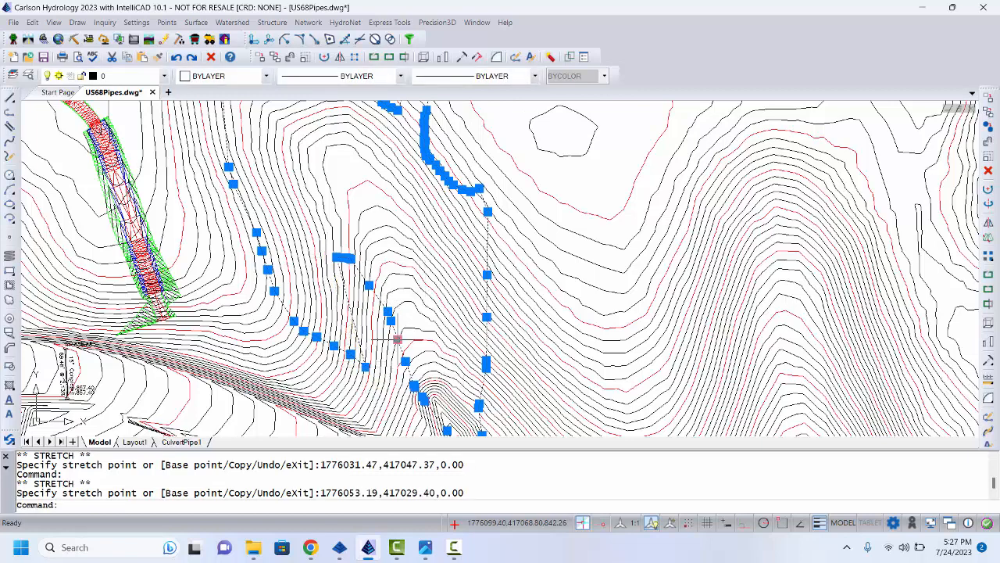
key(Escape)
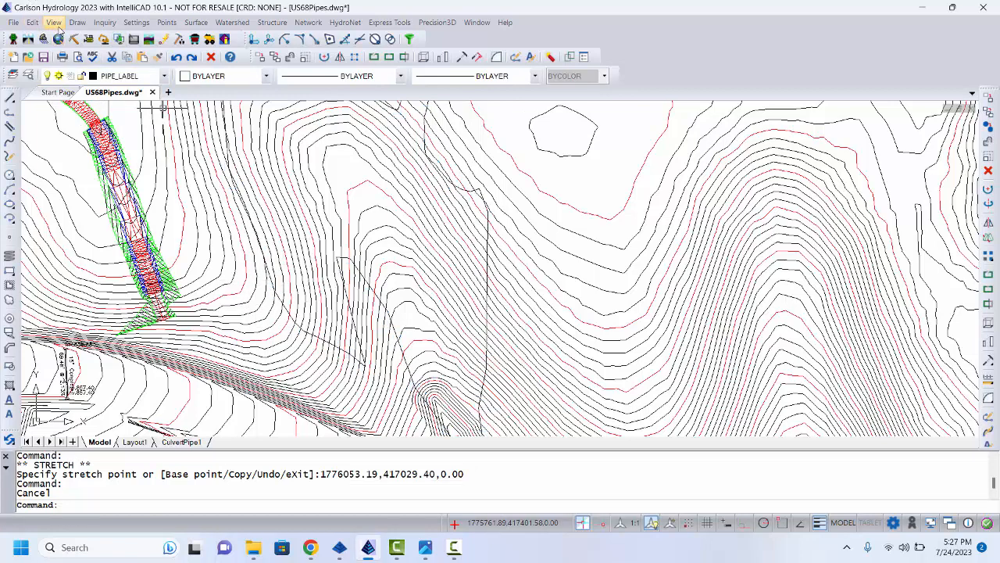
Freeze the contour layers CTRINDEX and CTR by picking one contour on each
click(53, 22)
click(86, 320)
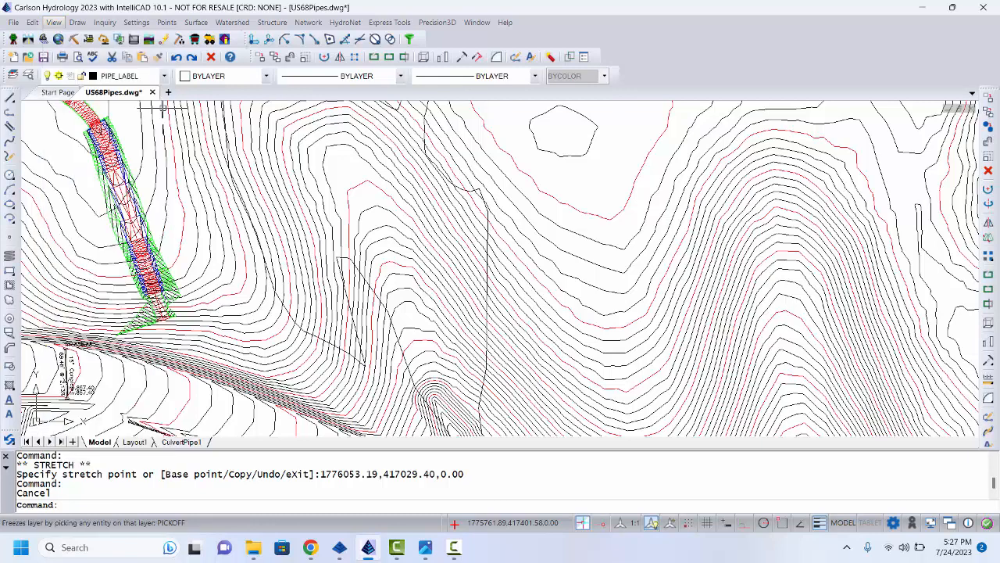
click(401, 266)
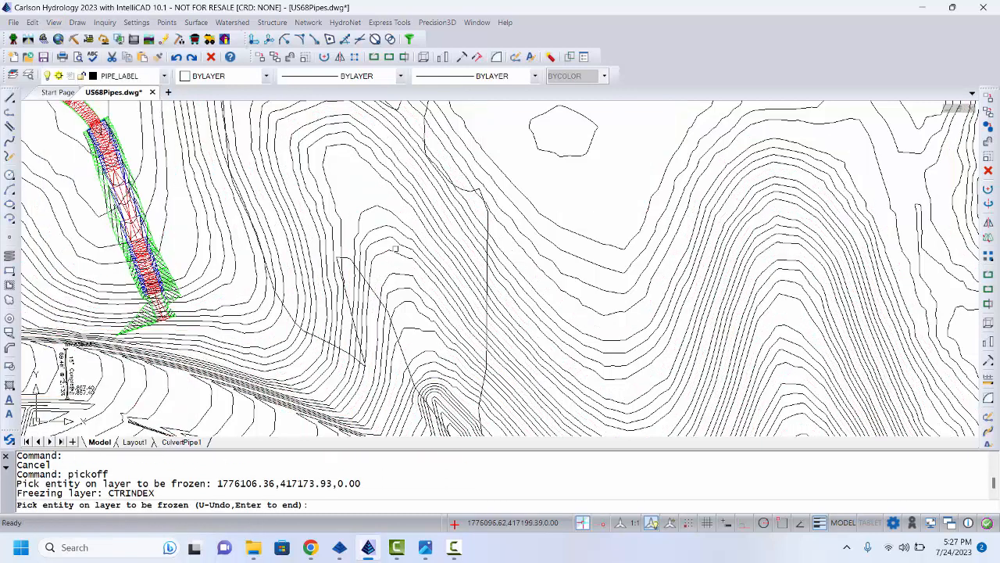
click(396, 251)
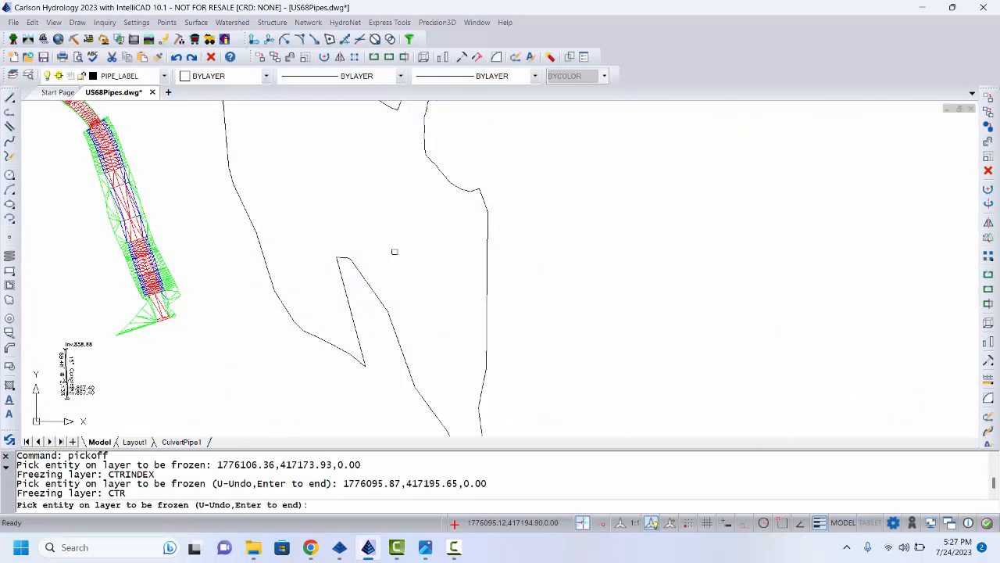
Use Remove Polyline Segment to remove the long segment of the boundary's inward spike and the short segments at its tip
click(32, 22)
mouse_move(62, 392)
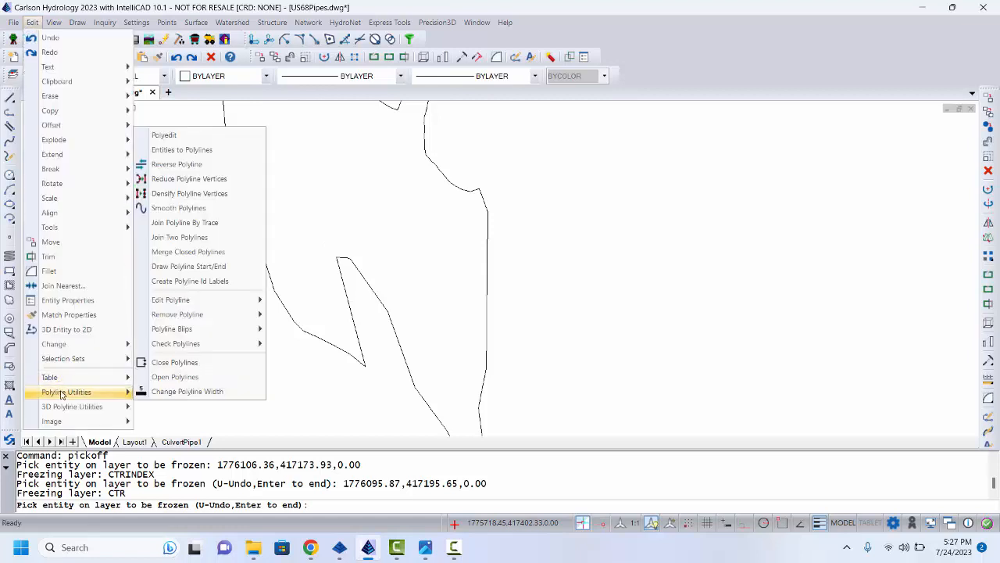
mouse_move(200, 316)
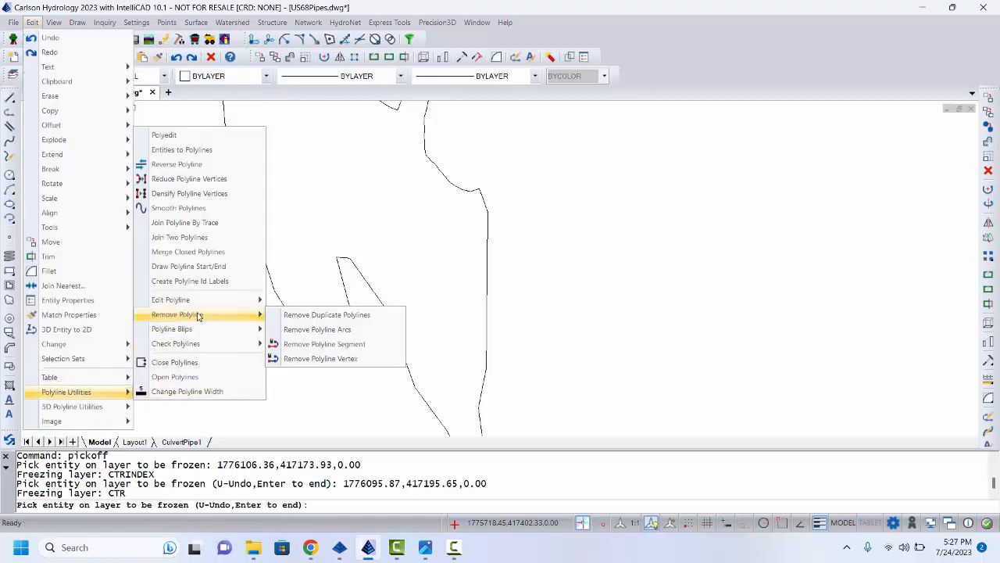
click(346, 344)
click(349, 310)
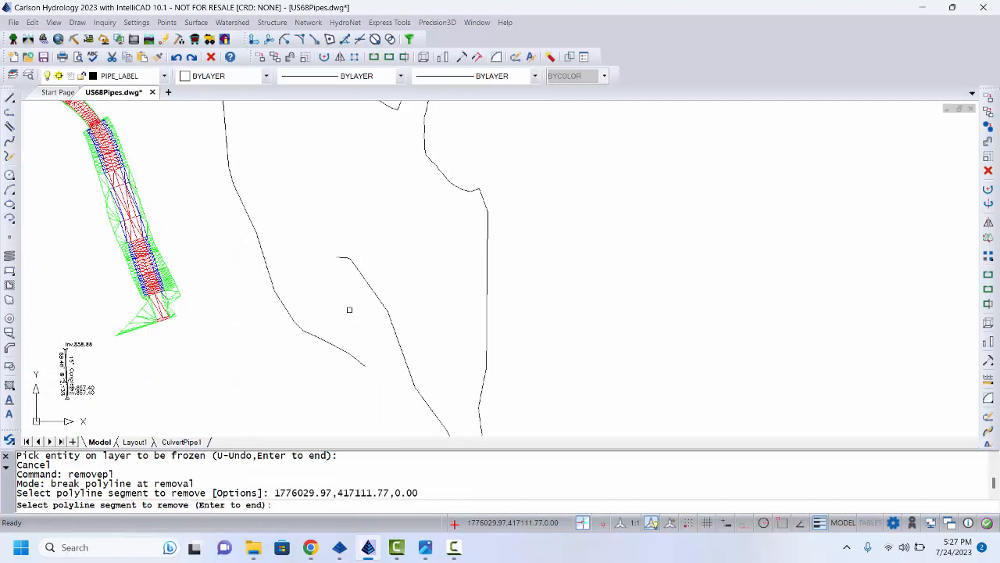
click(344, 259)
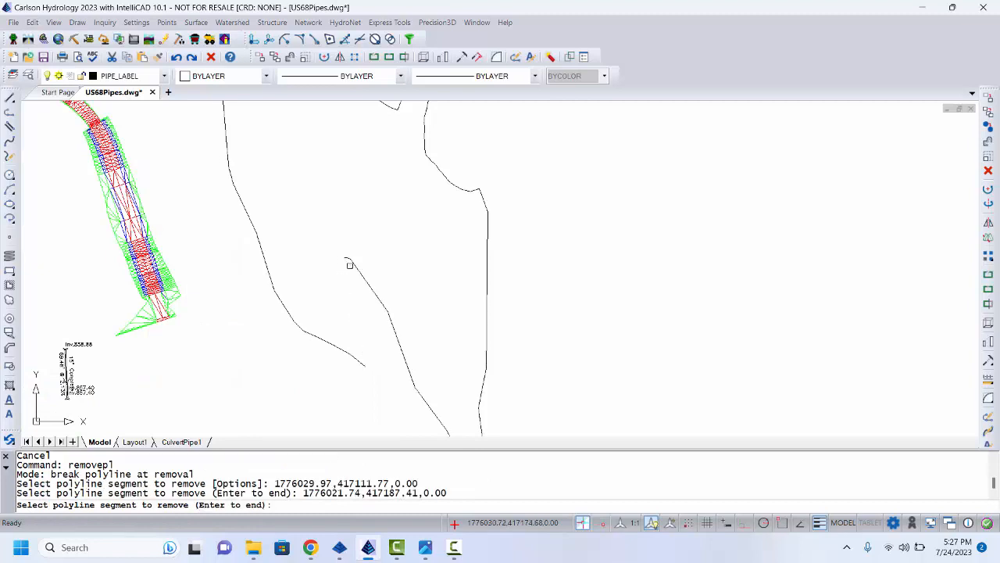
click(347, 255)
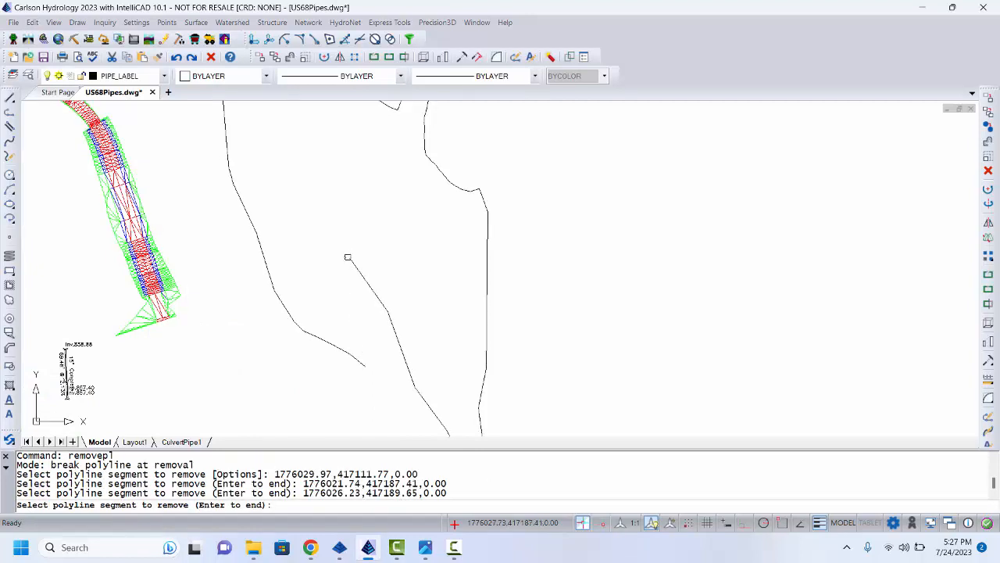
click(348, 257)
Remove the old inner-edge segments from the spike's tip southeast to about 1776122, 417003, leaving a gap for the reroute
click(358, 272)
click(377, 303)
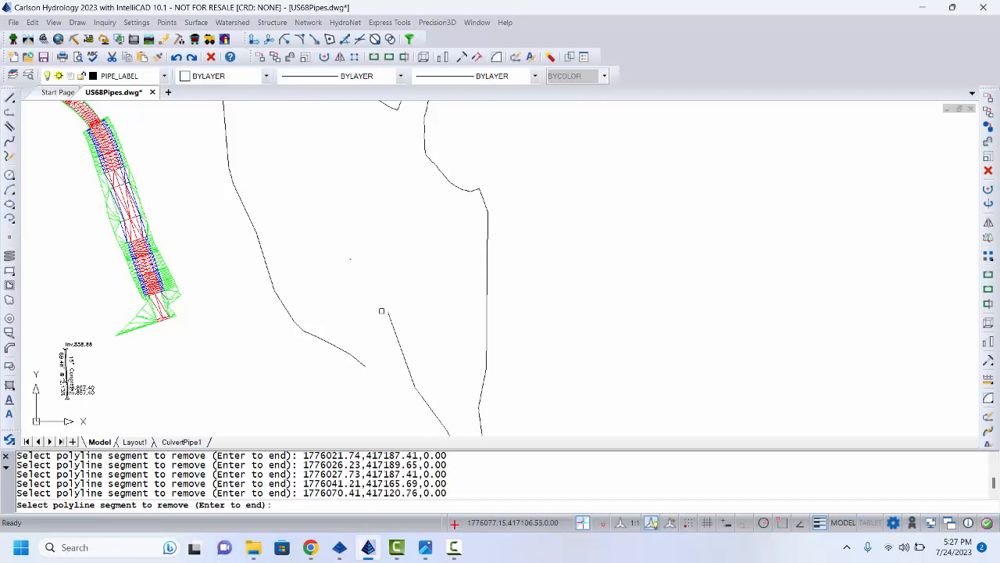
click(394, 329)
click(386, 318)
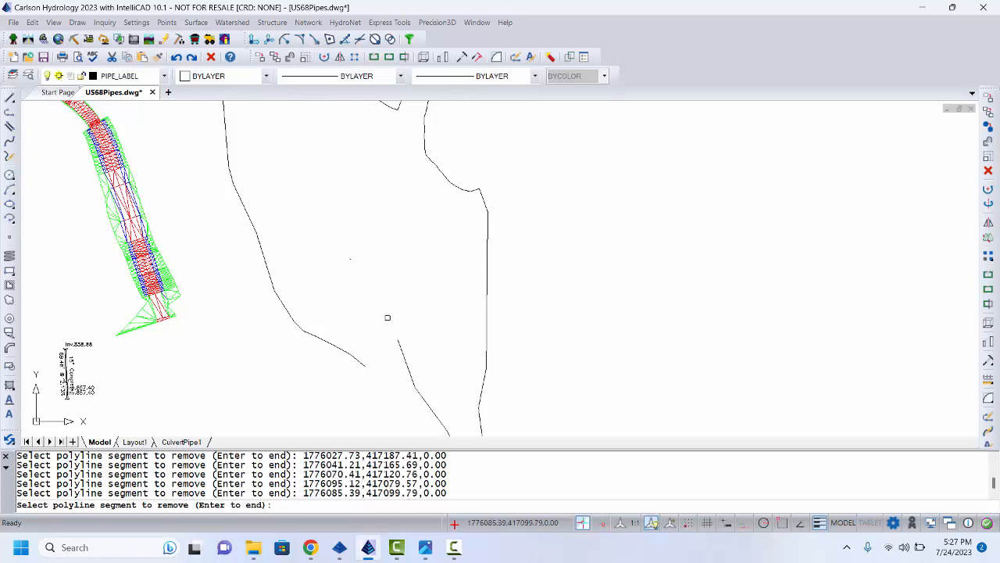
click(400, 346)
click(409, 370)
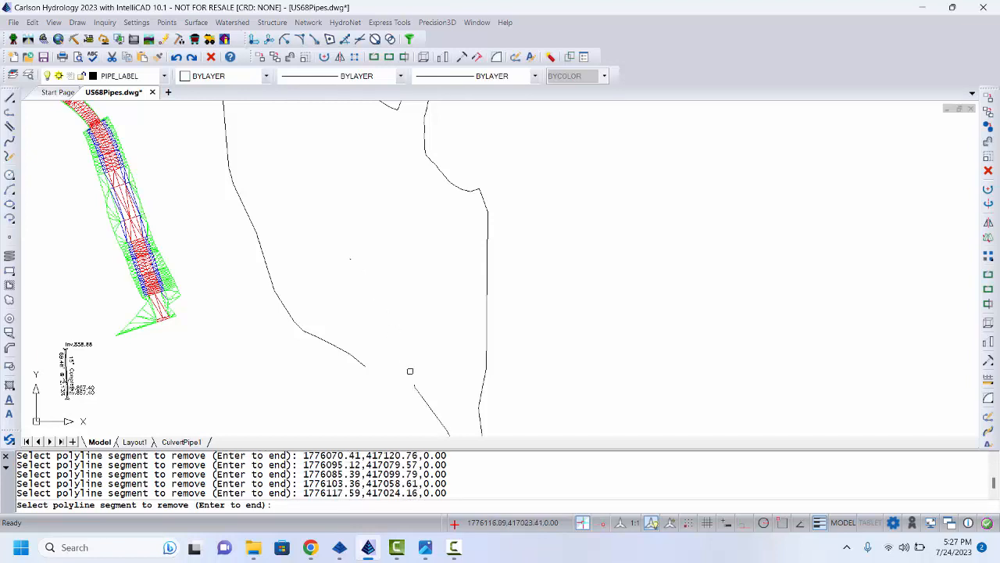
click(413, 386)
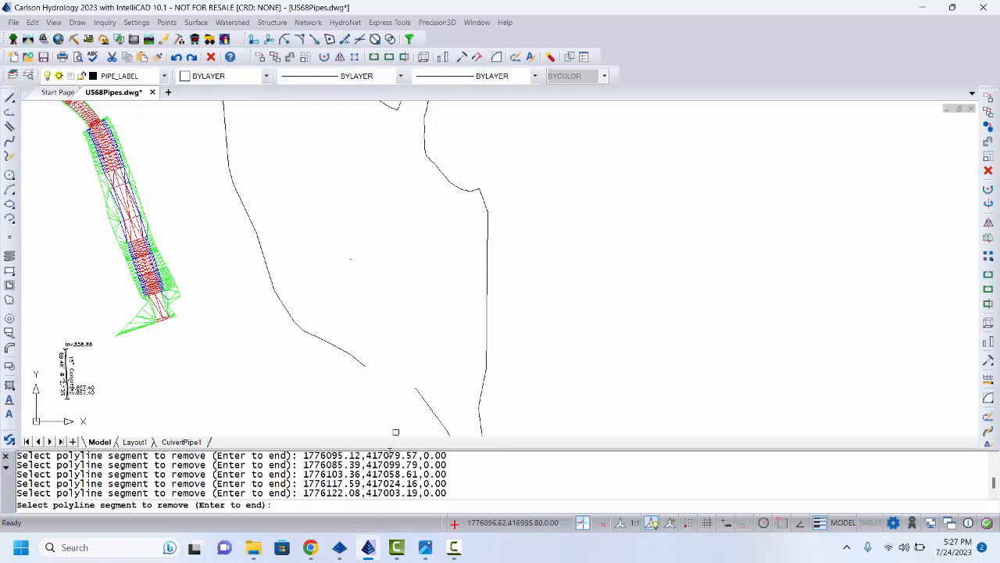
key(Escape)
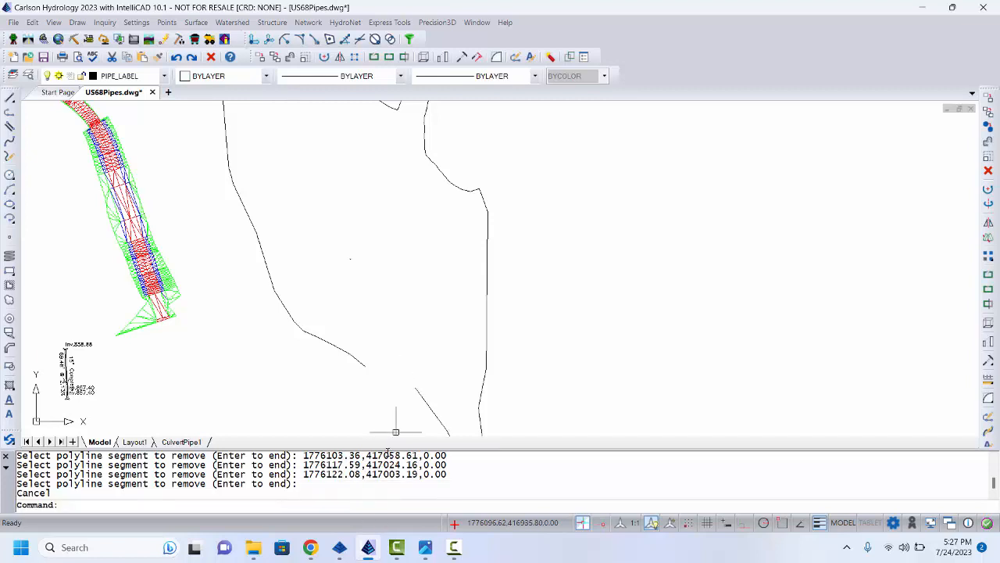
Stretch the boundary's loose end vertex onto the endpoint of the remaining southeast piece to close the gap
click(344, 349)
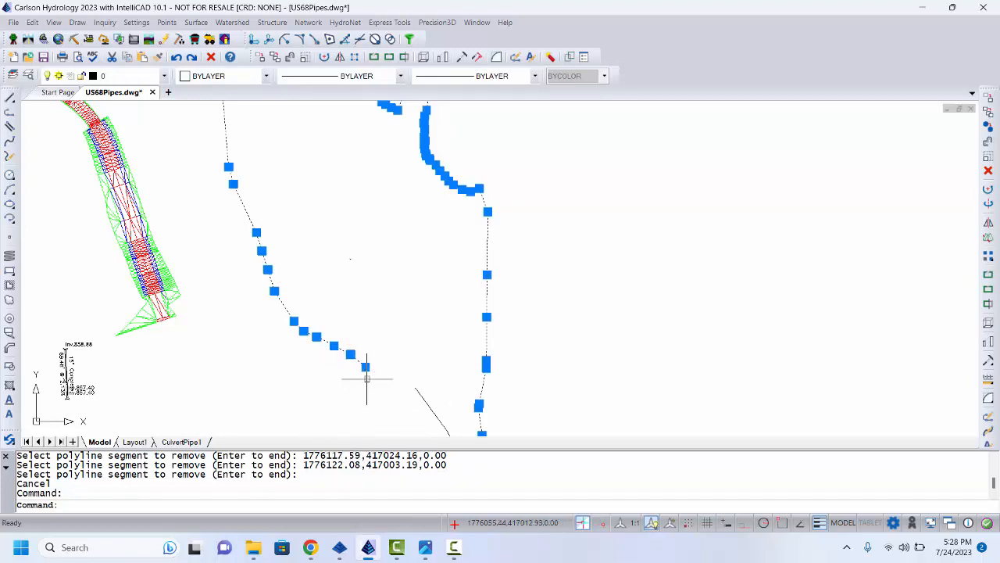
click(365, 366)
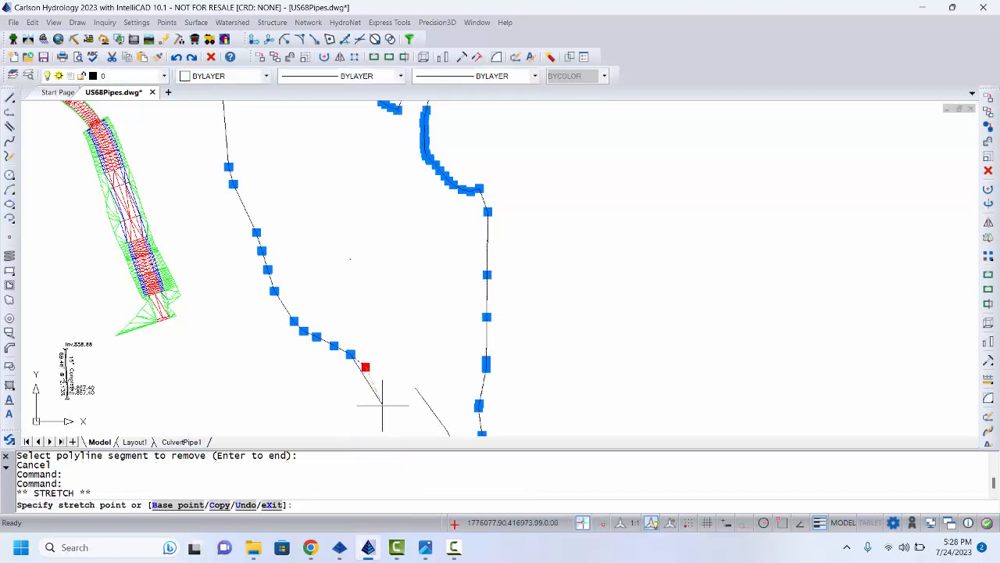
text(end)
key(Return)
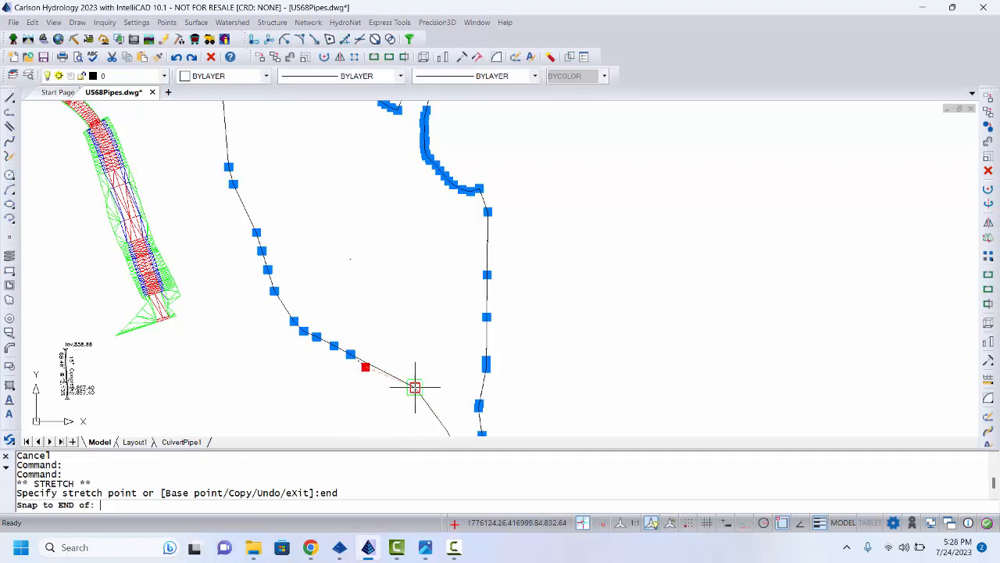
click(415, 387)
key(Return)
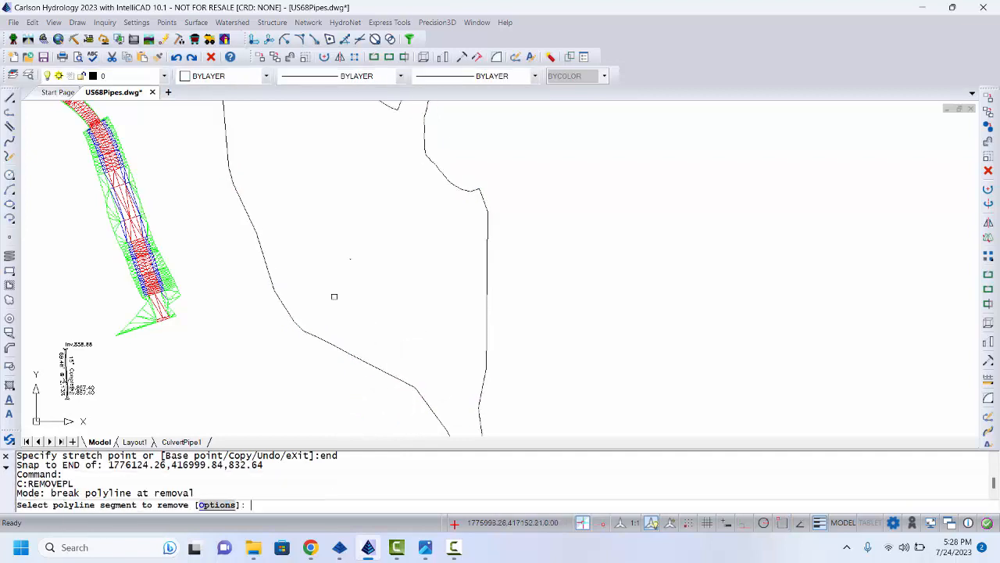
Use Join Nearest with a maximum separation of 1.000 to join the two boundary pieces, then select the result to check it
scroll(326, 279, down, 5)
scroll(326, 274, up, 2)
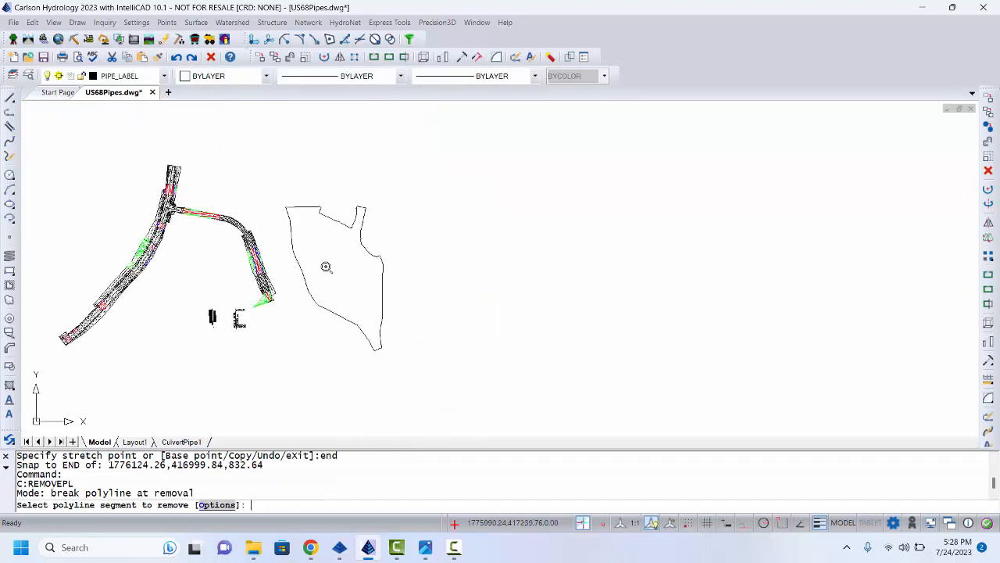
click(32, 22)
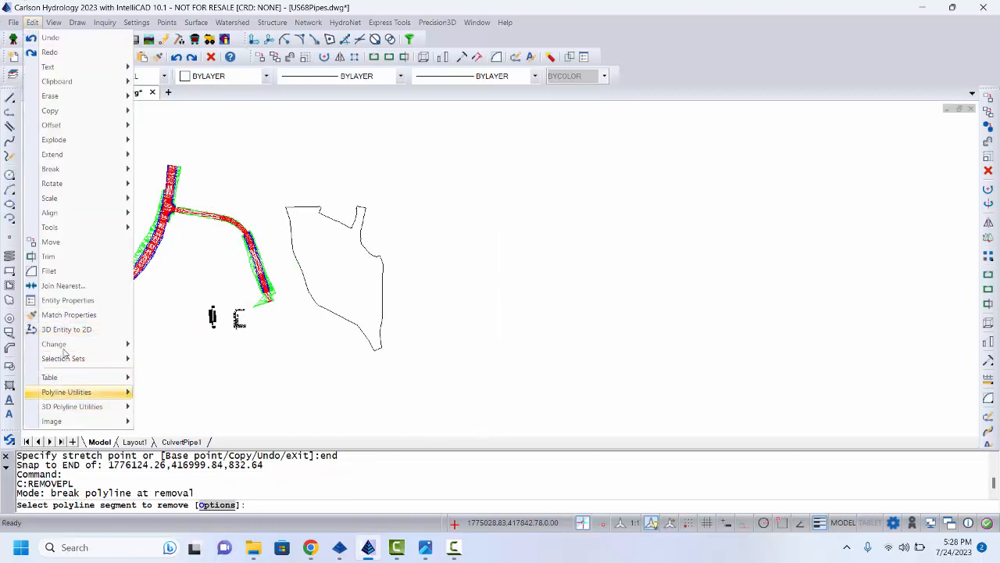
click(63, 285)
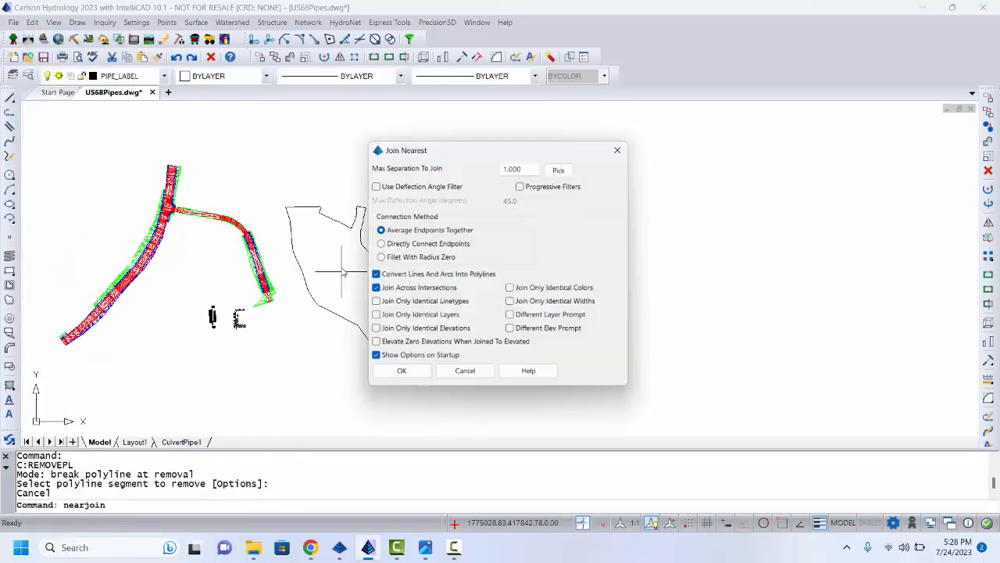
click(398, 377)
click(325, 309)
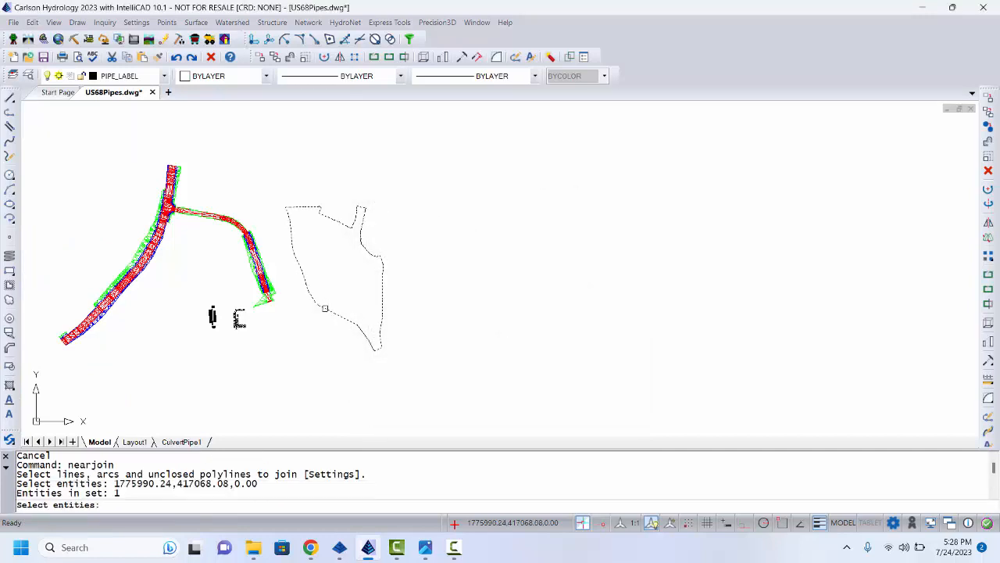
click(364, 334)
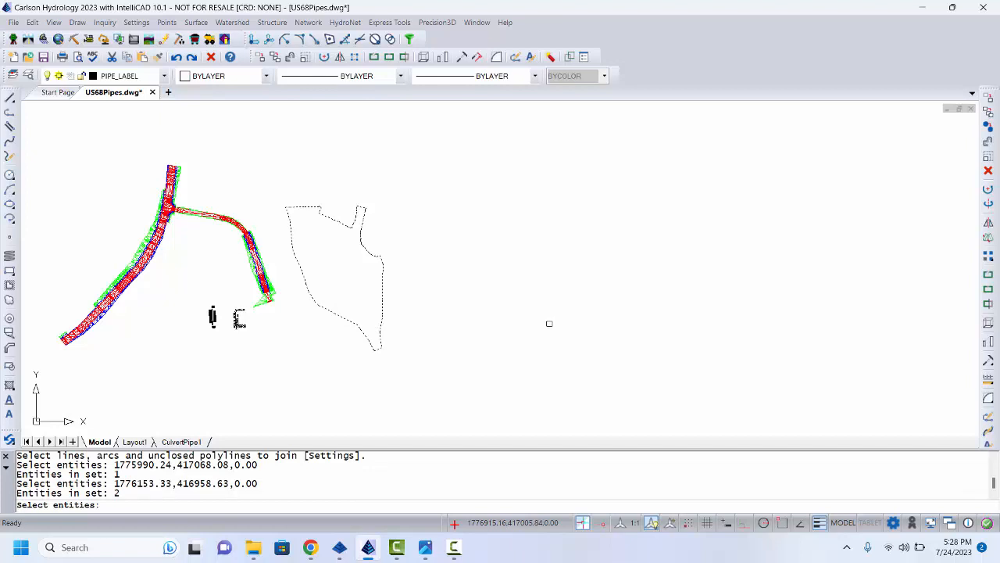
key(Return)
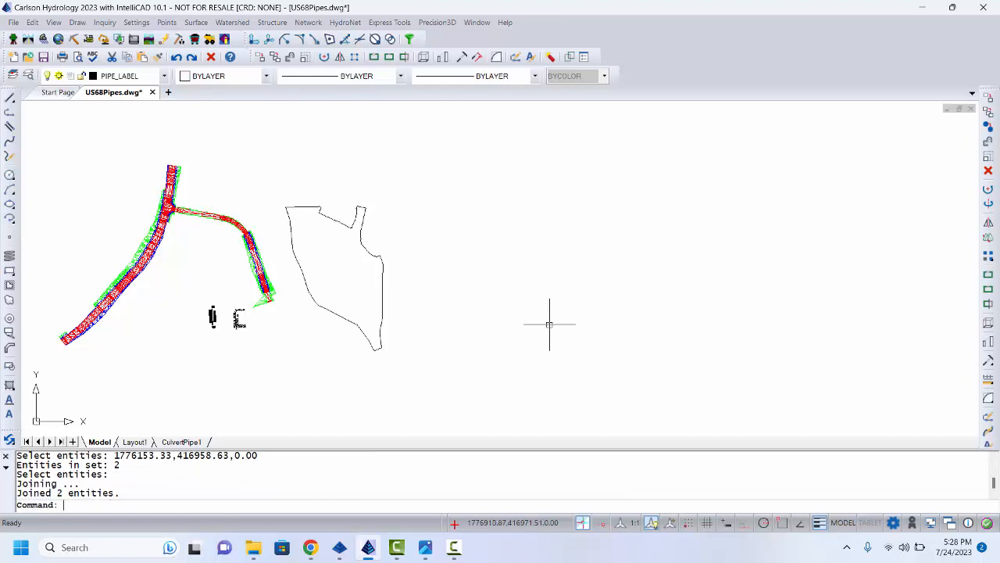
click(327, 310)
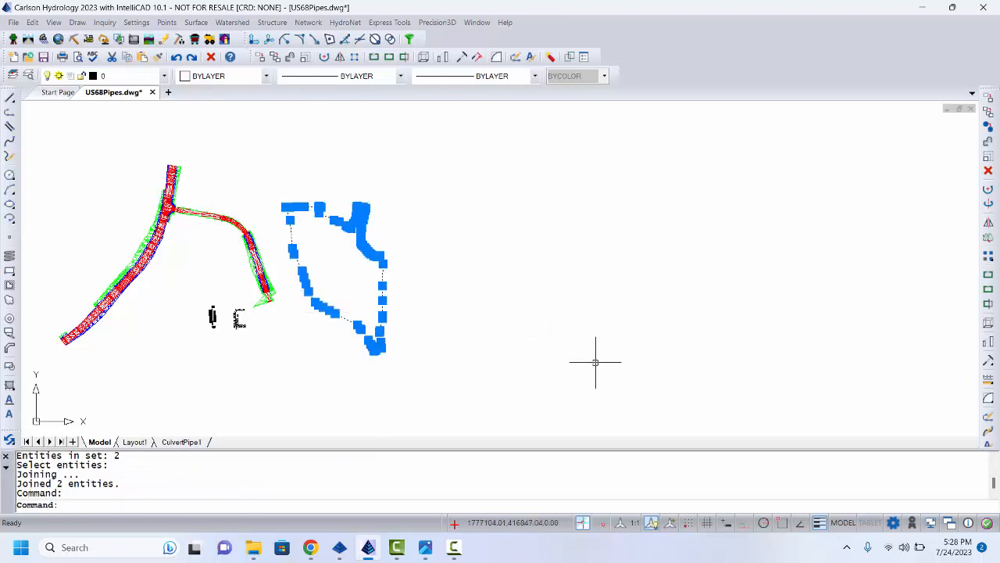
key(Escape)
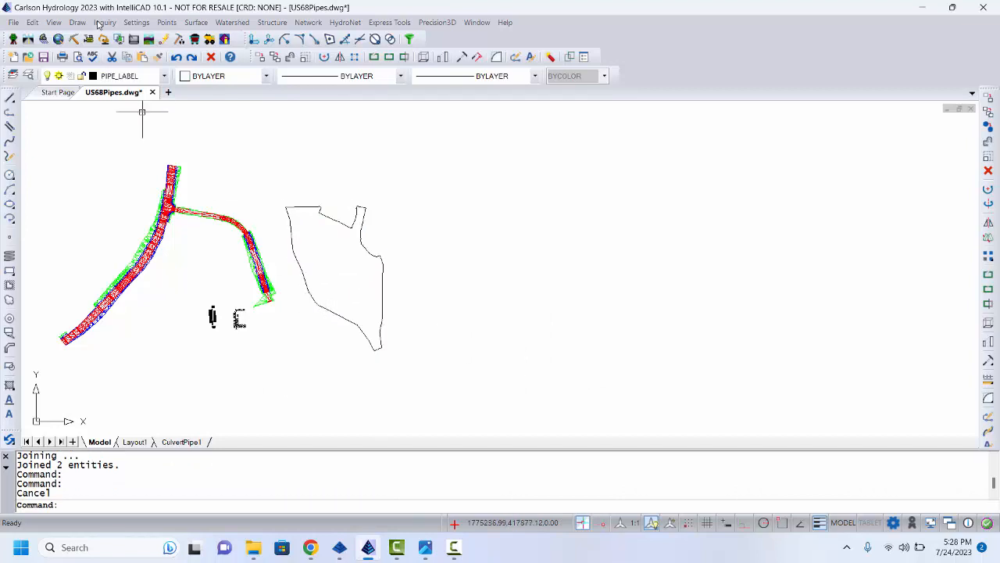
Export the joined boundary as a Carlson-format polyline file named DeepForest3, keeping the default write options
click(13, 23)
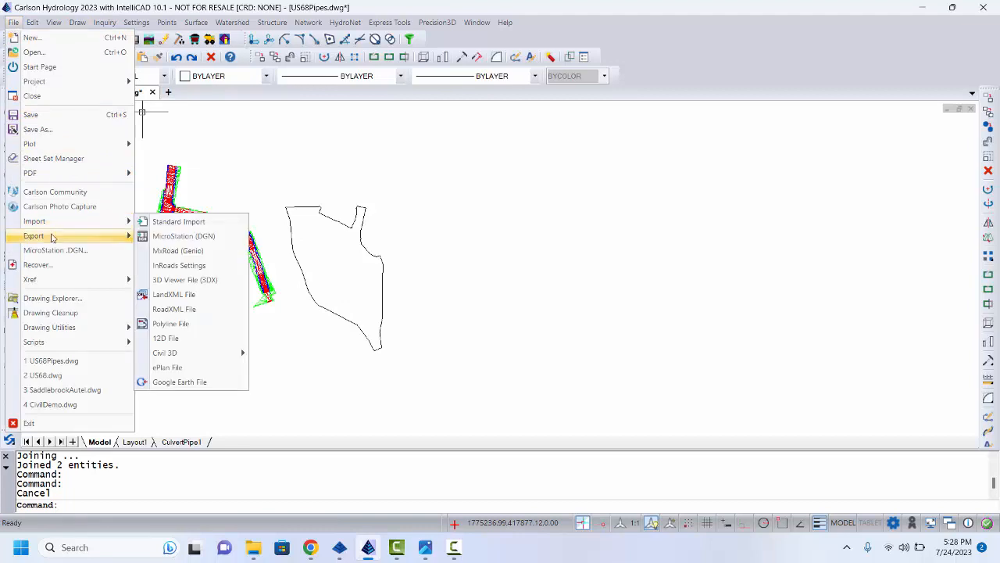
mouse_move(53, 237)
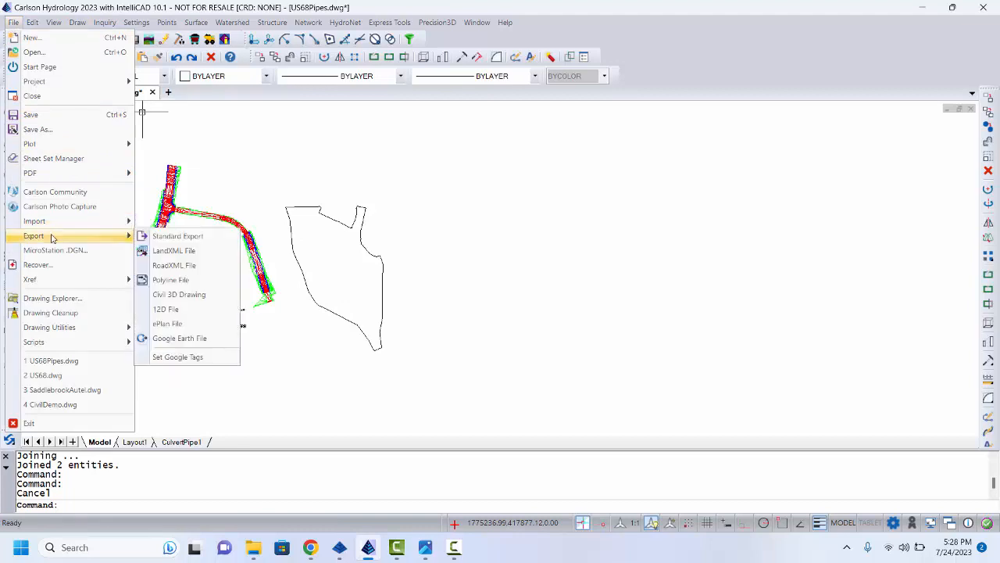
click(174, 279)
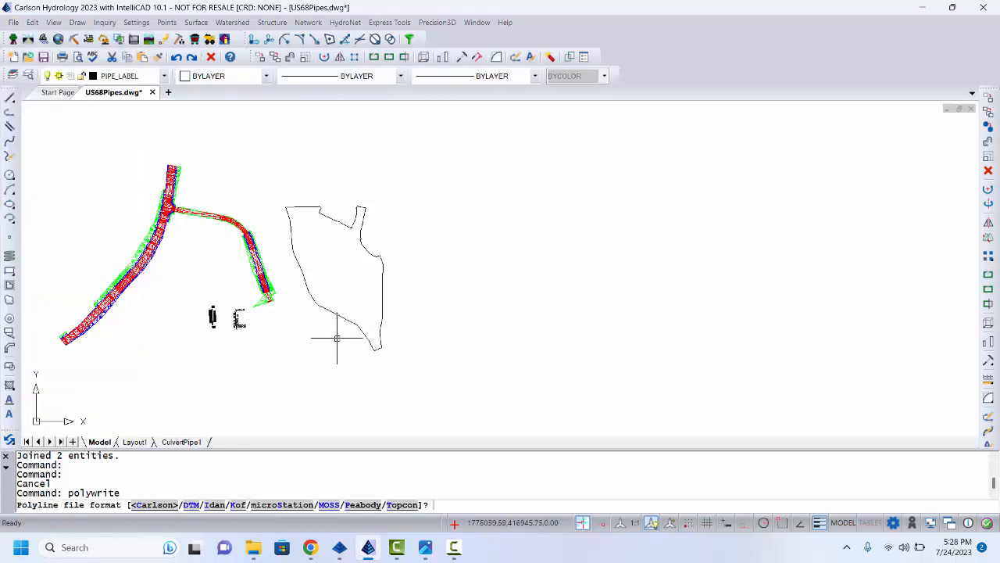
key(Return)
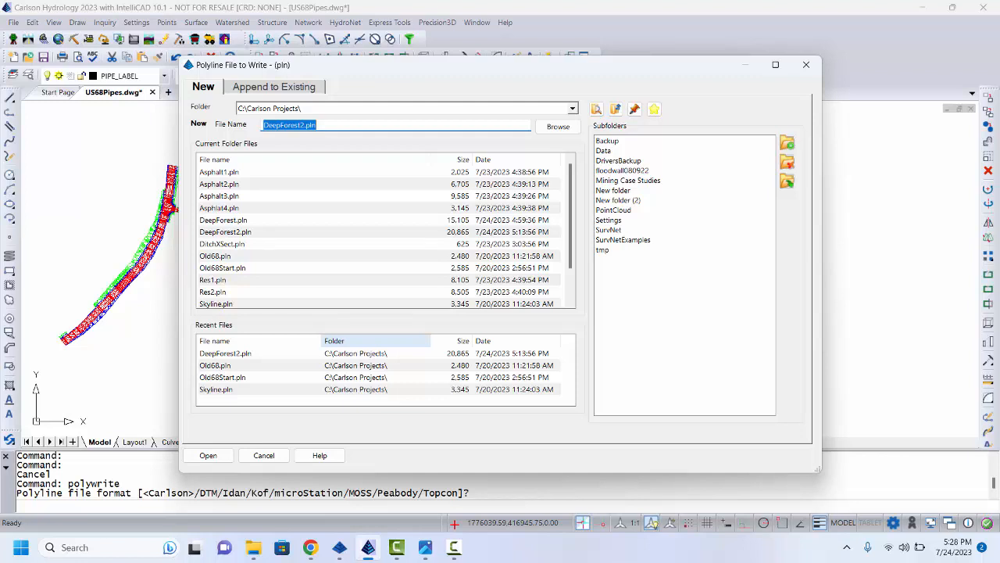
text(De)
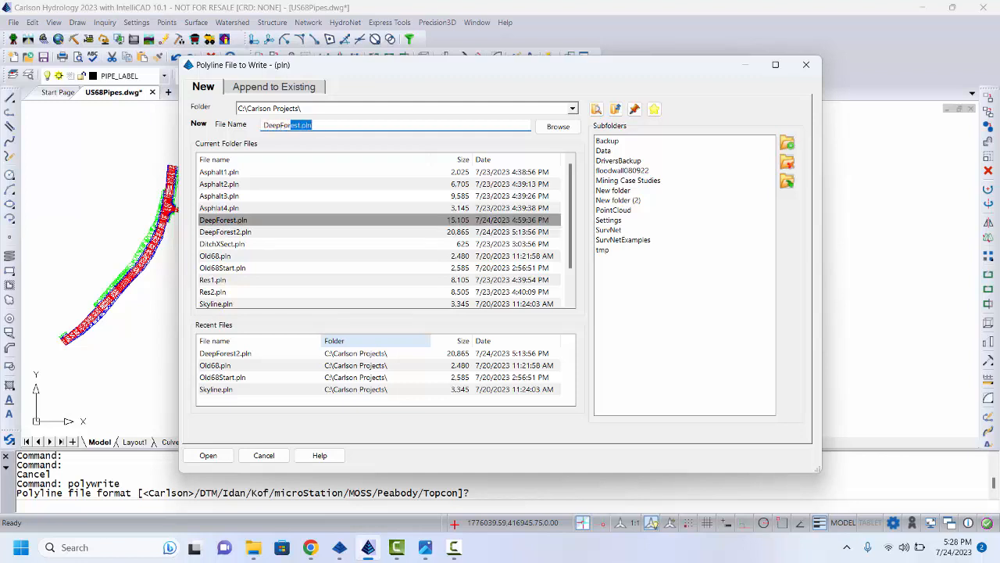
text(epForest3)
key(Return)
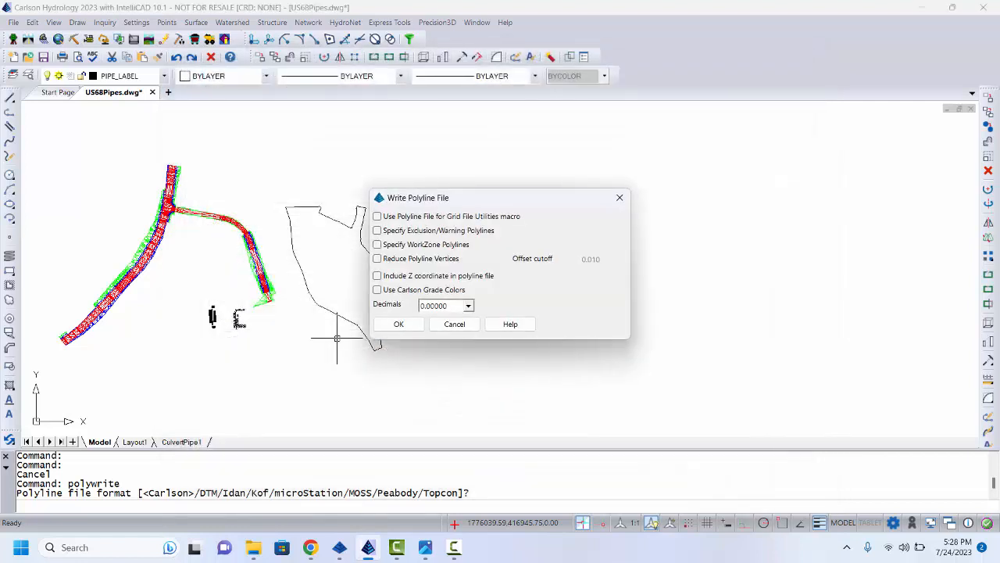
click(392, 324)
click(324, 308)
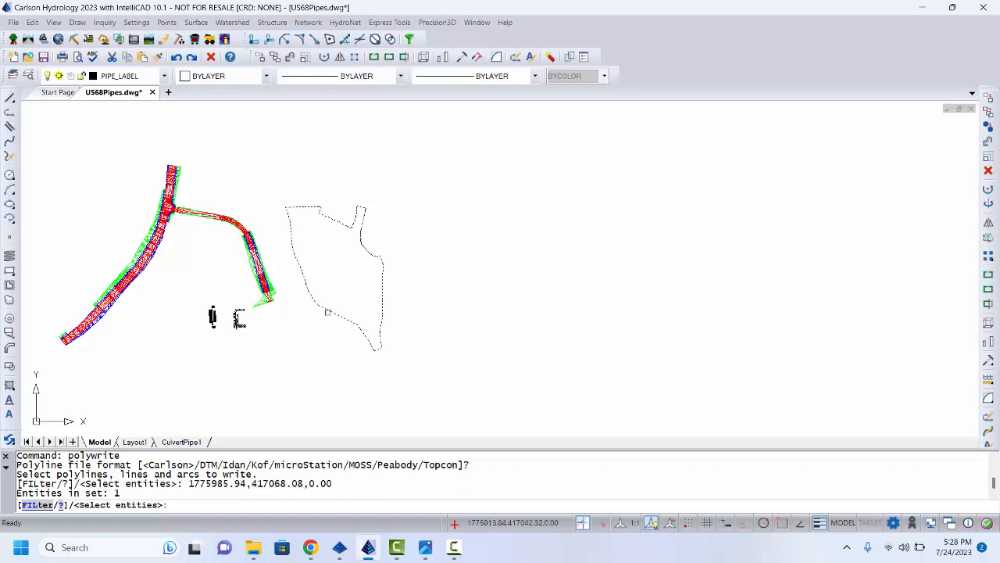
key(Return)
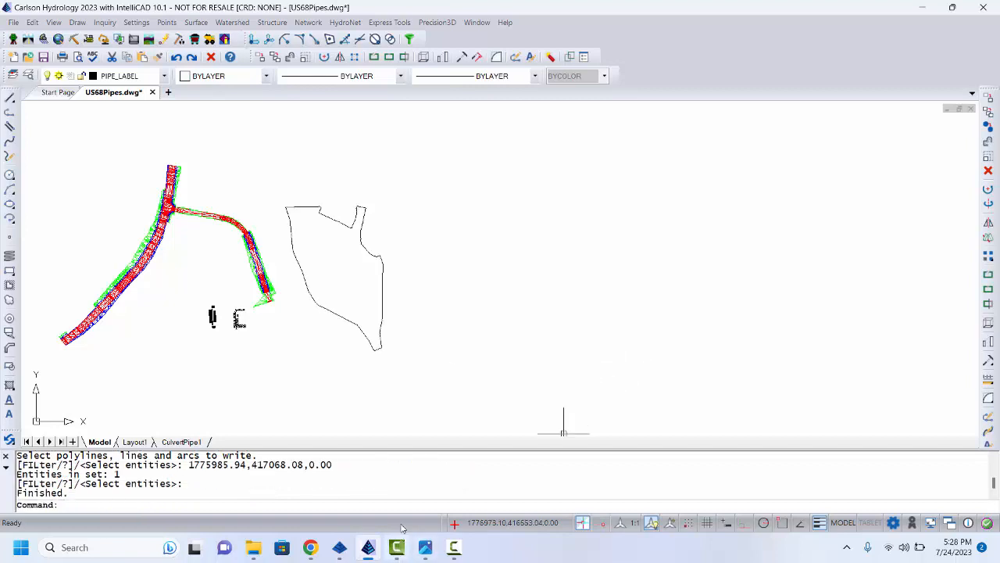
Switch to Carlson Precision 3D Topo and delete the old boundary polyline group 0 from the scene
click(339, 550)
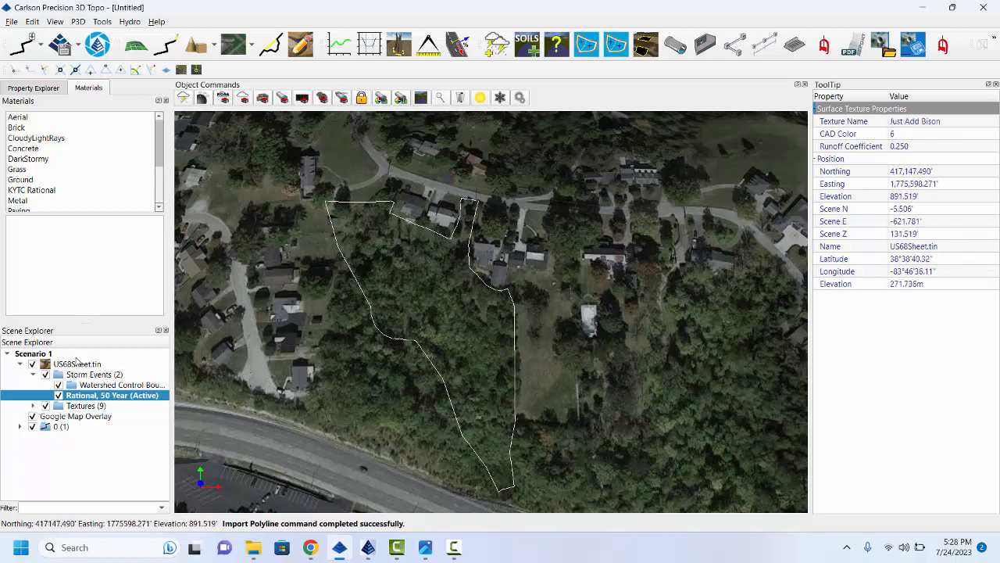
click(61, 427)
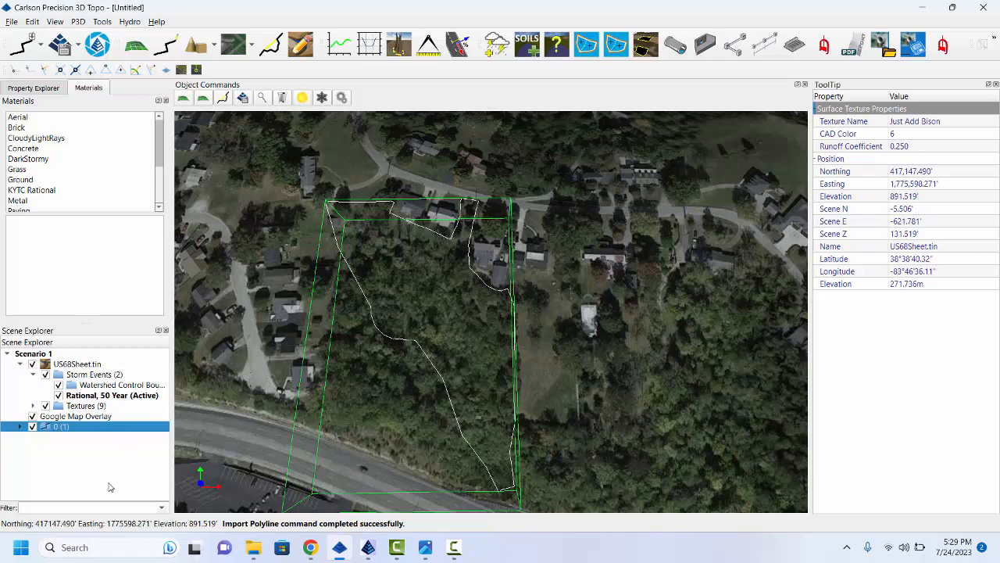
key(Delete)
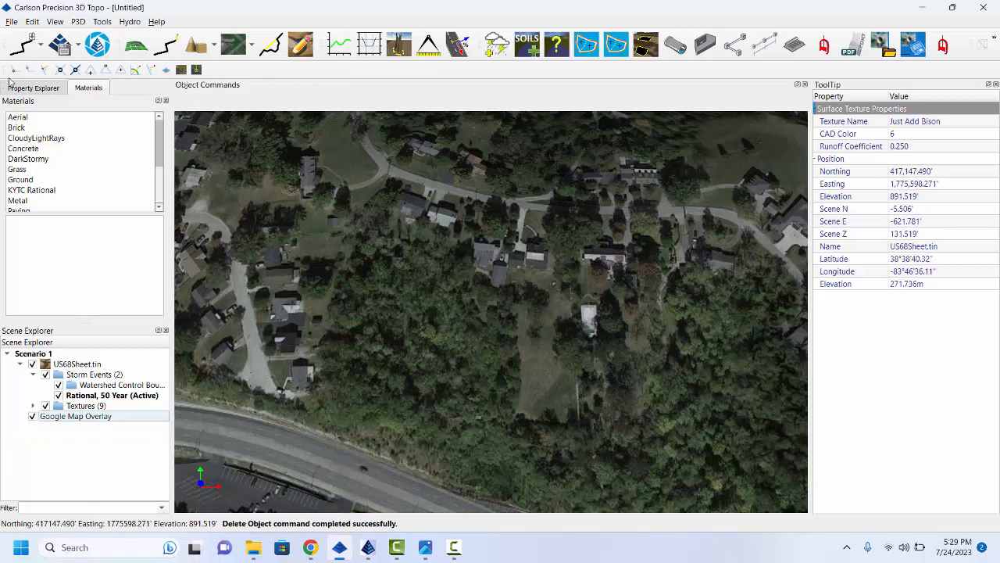
Import the polyline file DeepForest3.pln into the scene
click(41, 44)
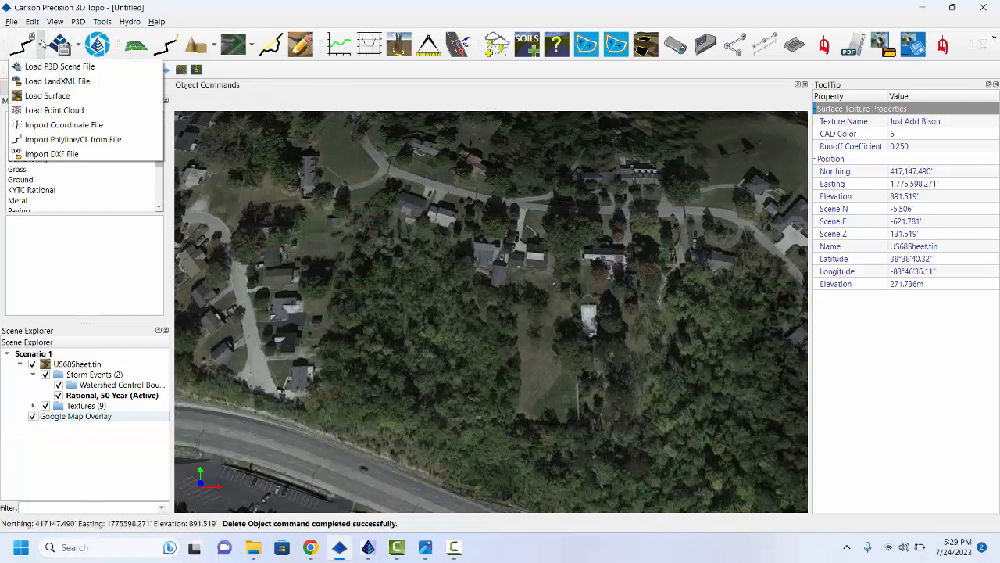
click(60, 140)
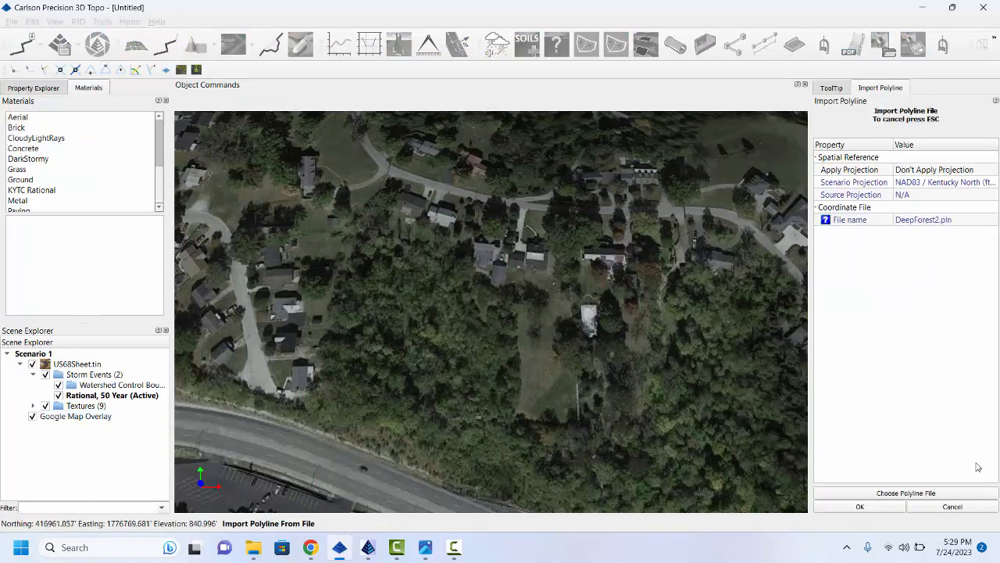
click(900, 493)
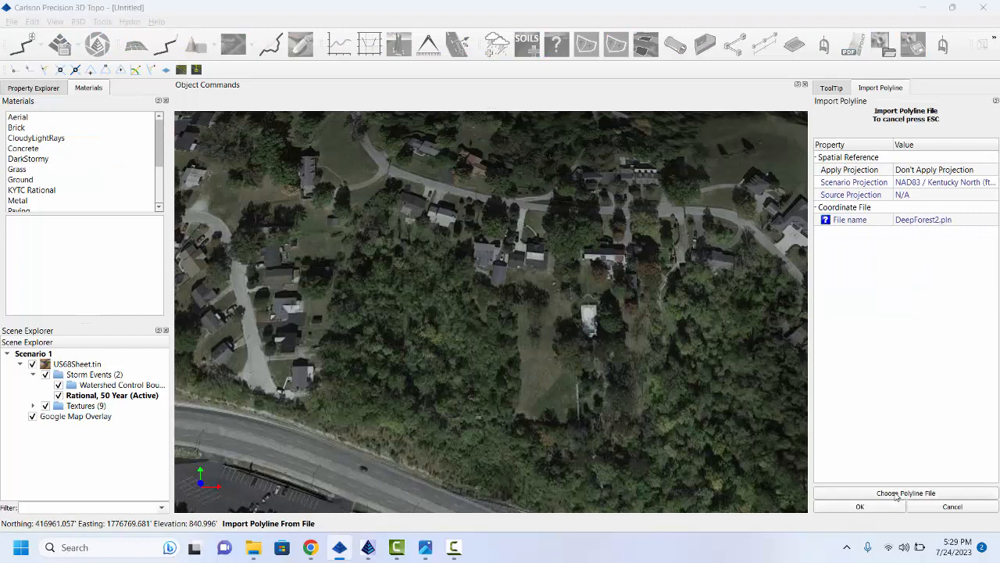
click(235, 119)
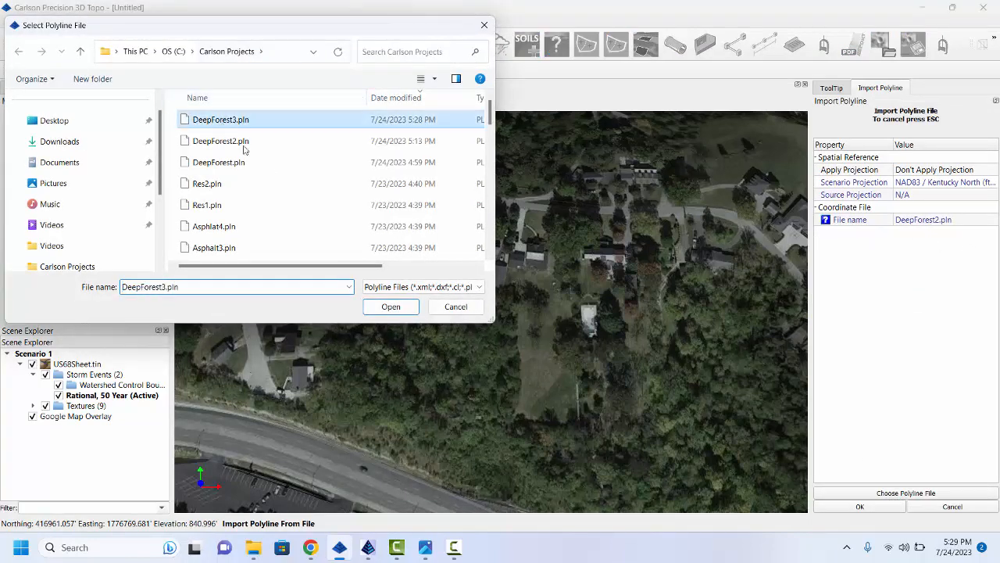
click(393, 311)
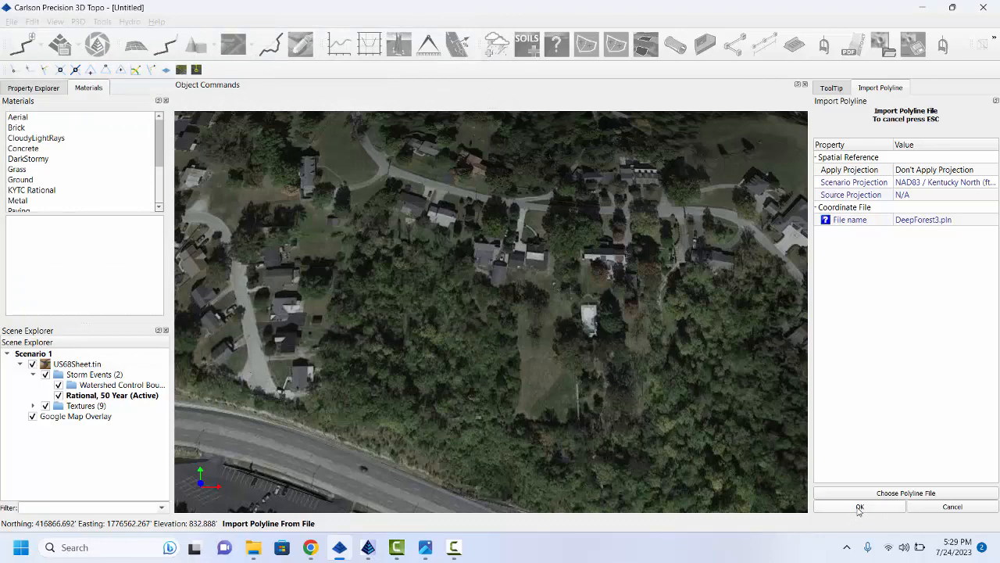
click(860, 506)
Set the display type of the US68Sheet.tin surface to Show Textures
click(478, 287)
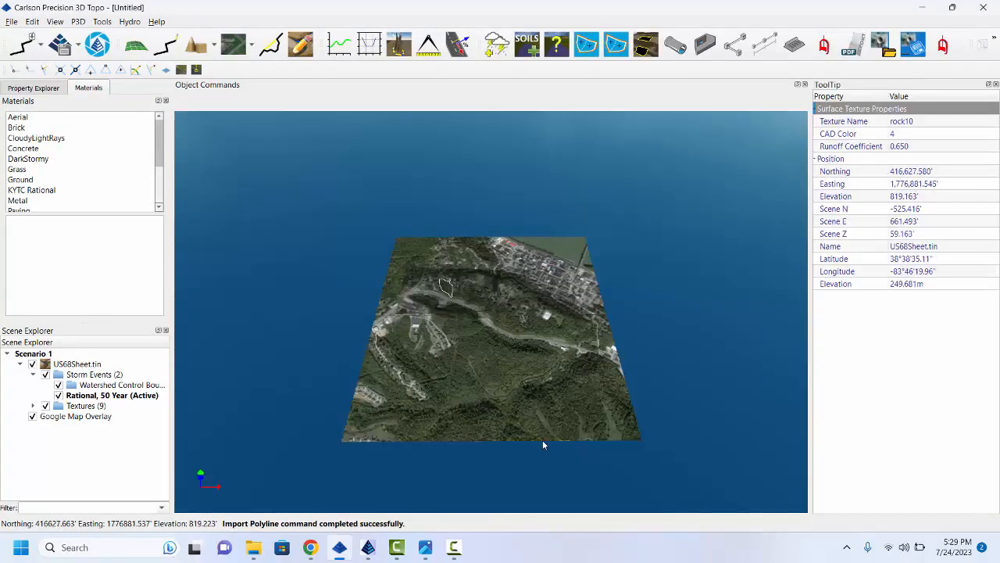
scroll(422, 256, up, 8)
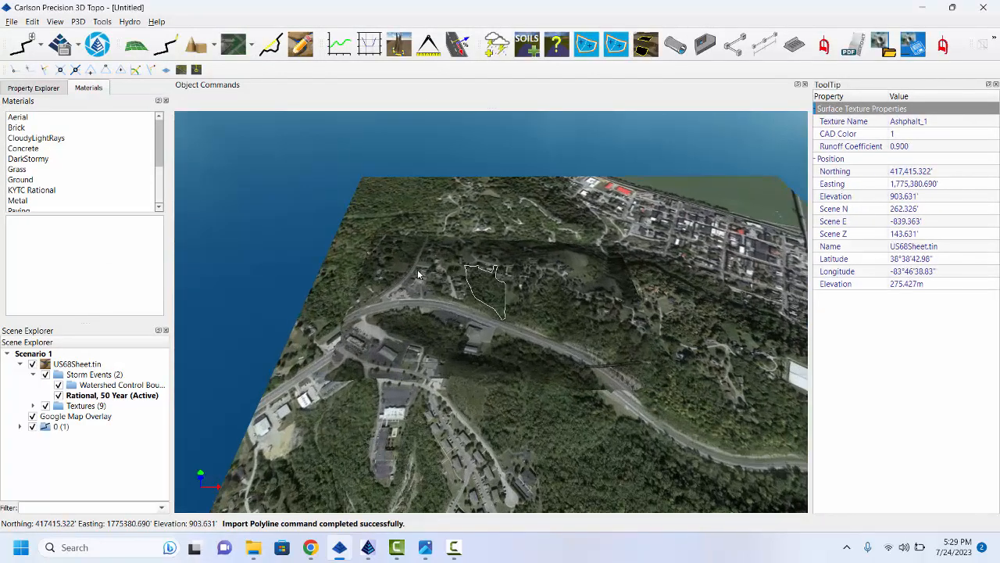
drag(451, 282, 381, 341)
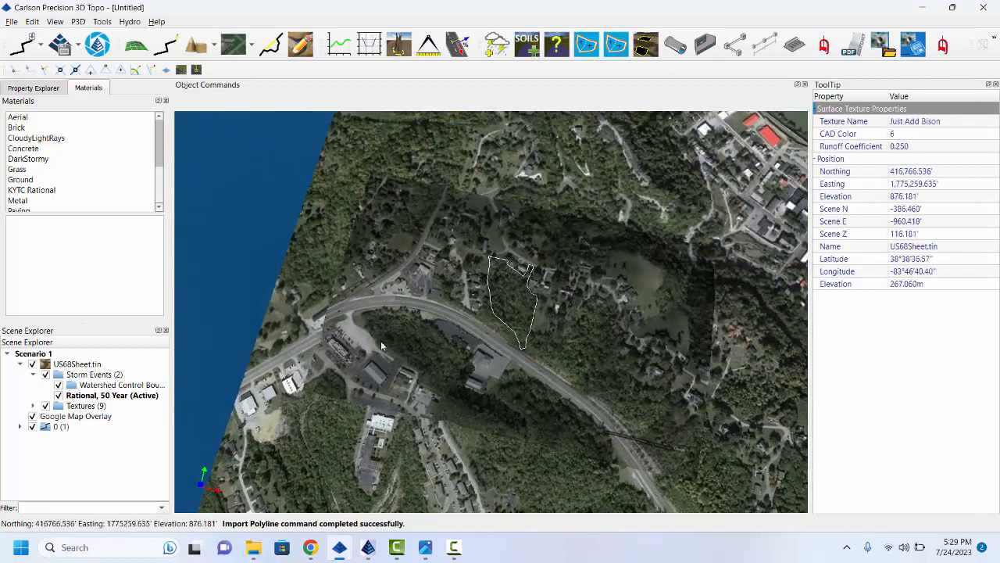
click(41, 87)
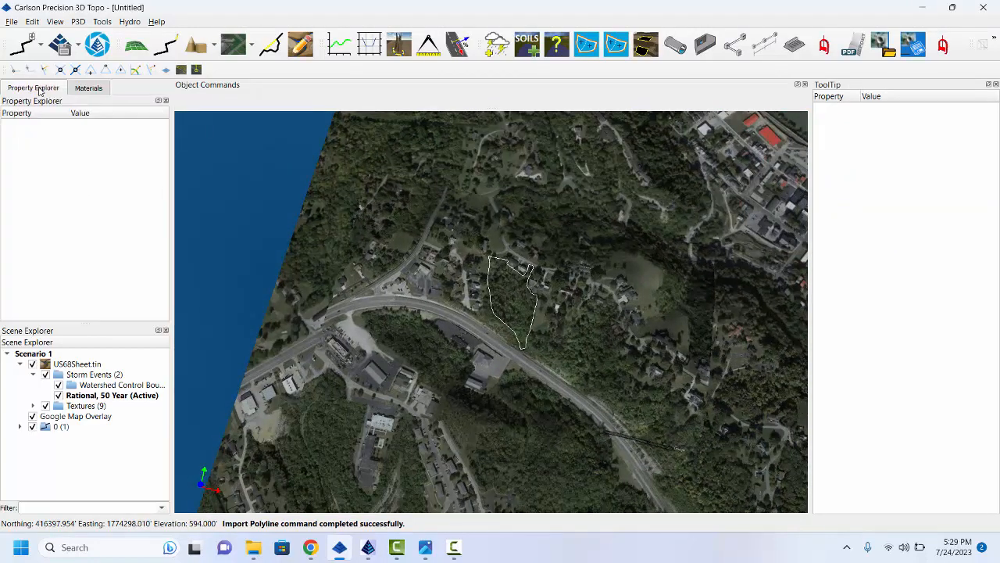
click(77, 364)
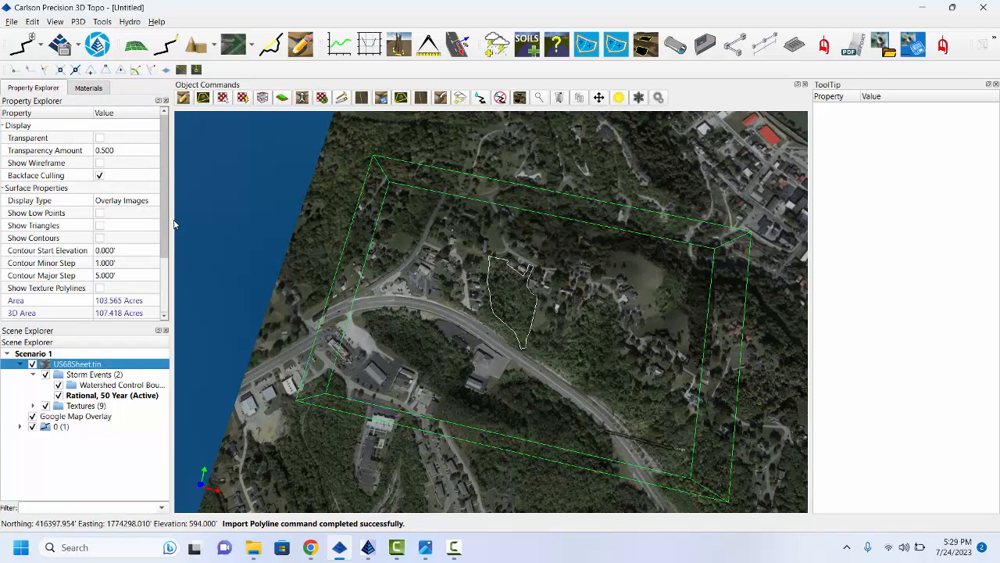
drag(173, 222, 210, 218)
click(132, 204)
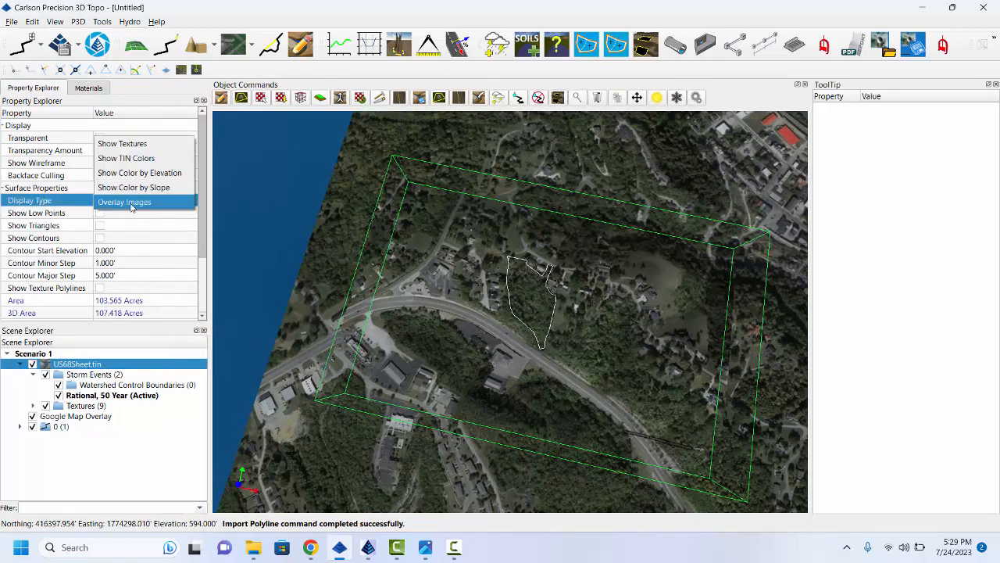
click(131, 144)
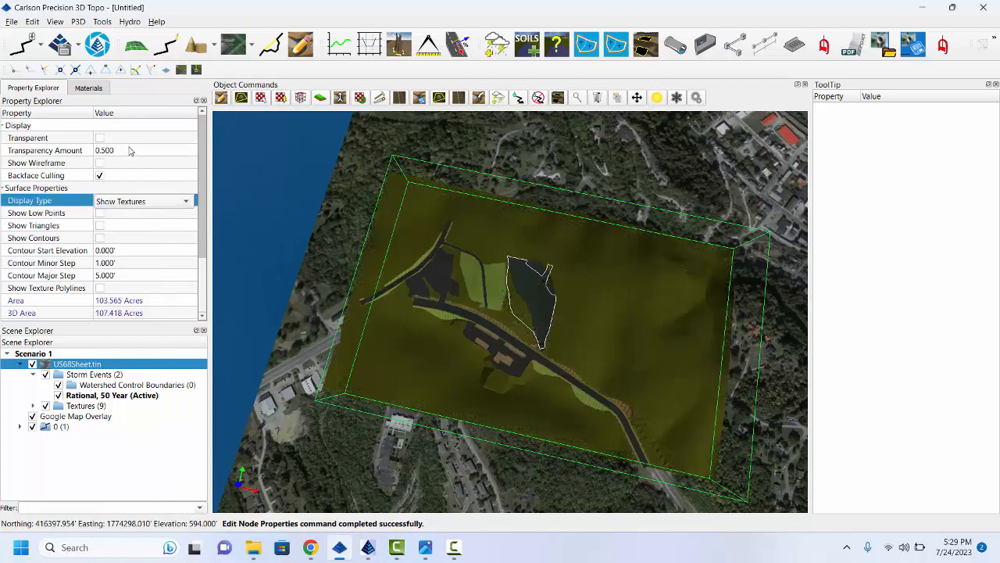
Apply the Just Add Bison ground material to the leftover forest patch just outside the new boundary's northern edge
scroll(562, 361, up, 5)
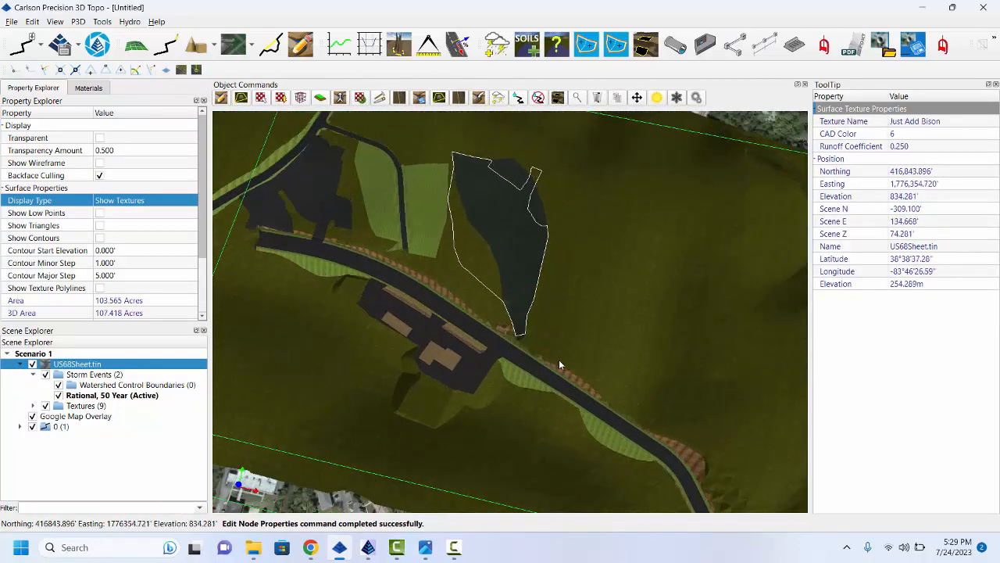
scroll(557, 342, down, 2)
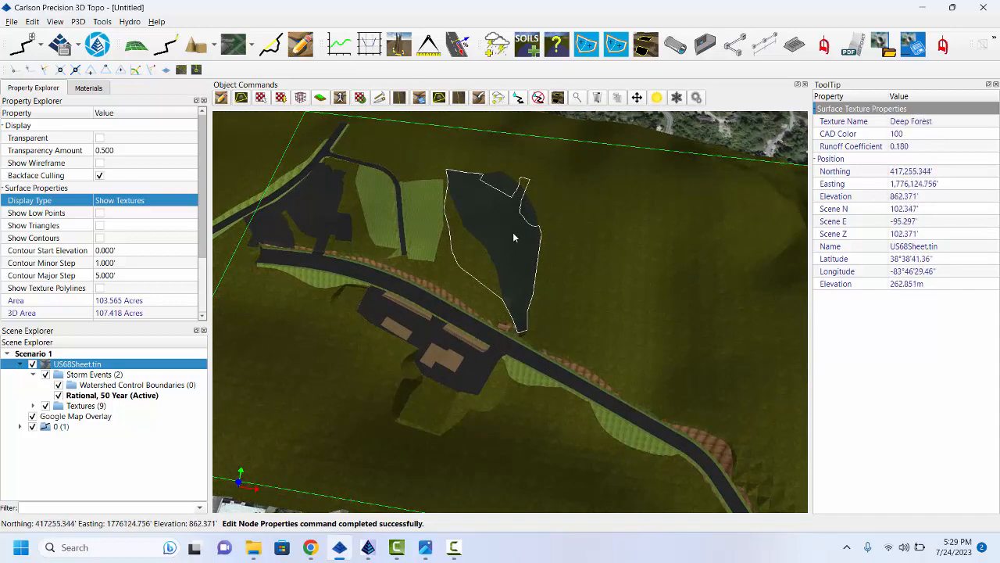
drag(513, 232, 518, 256)
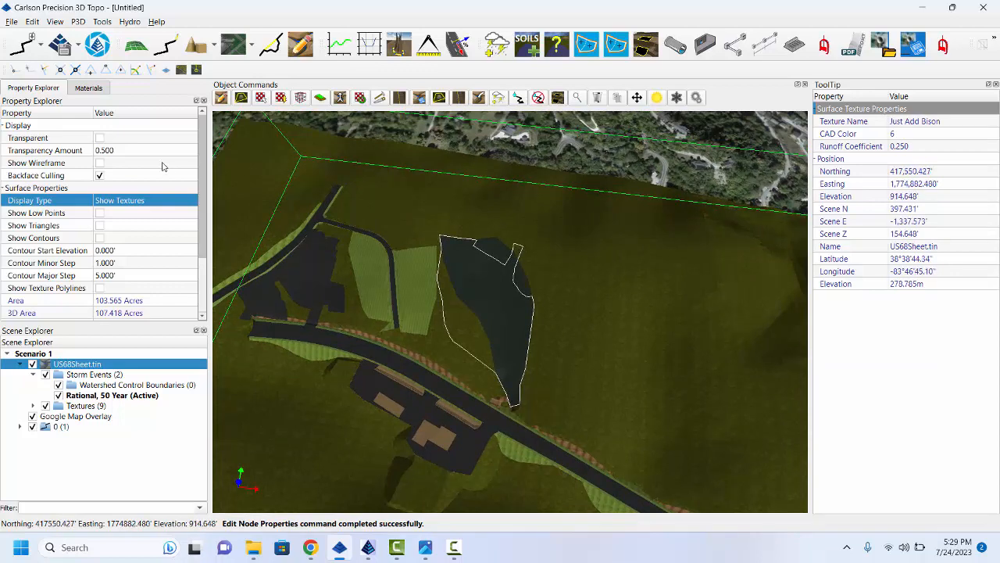
click(78, 89)
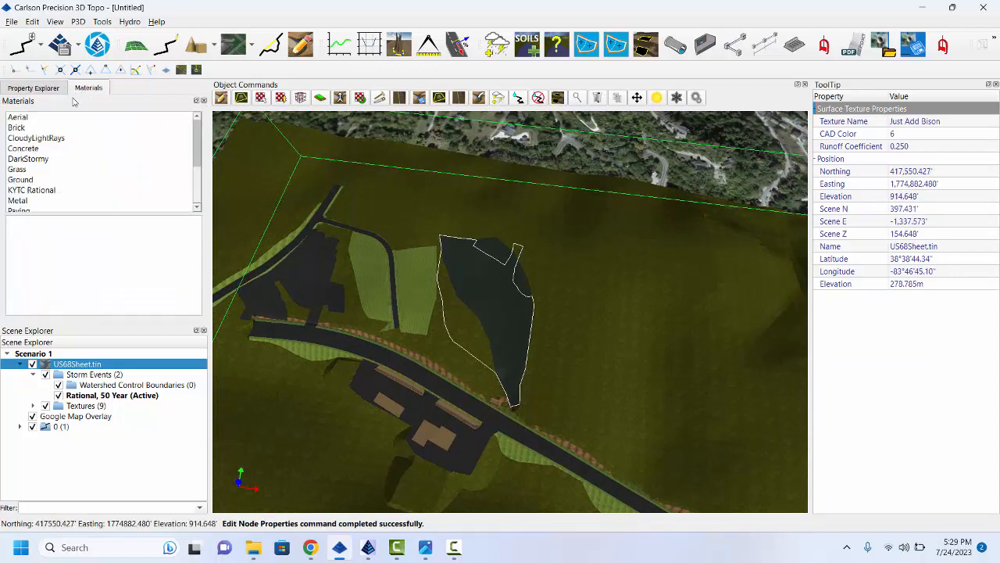
click(30, 179)
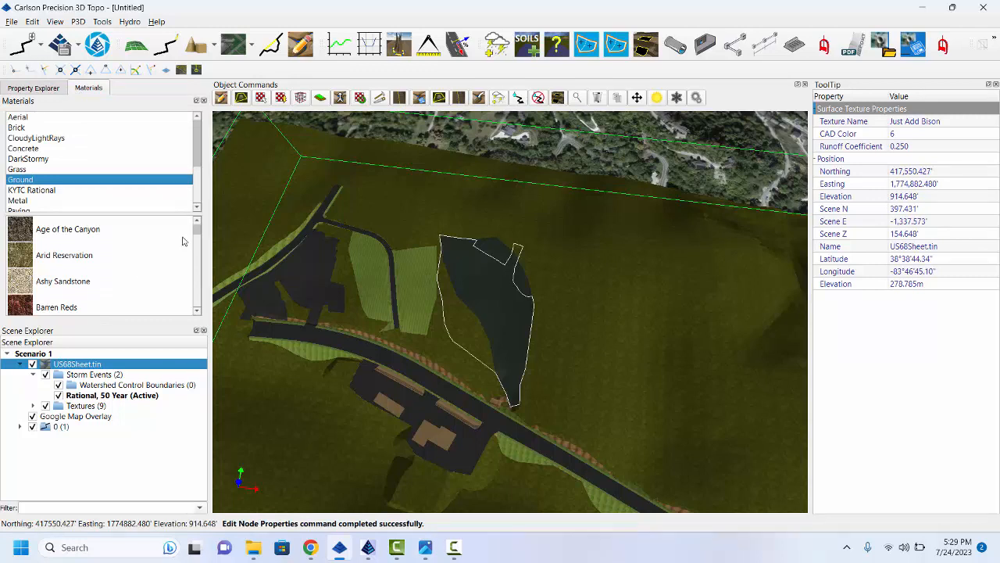
scroll(200, 233, down, 4)
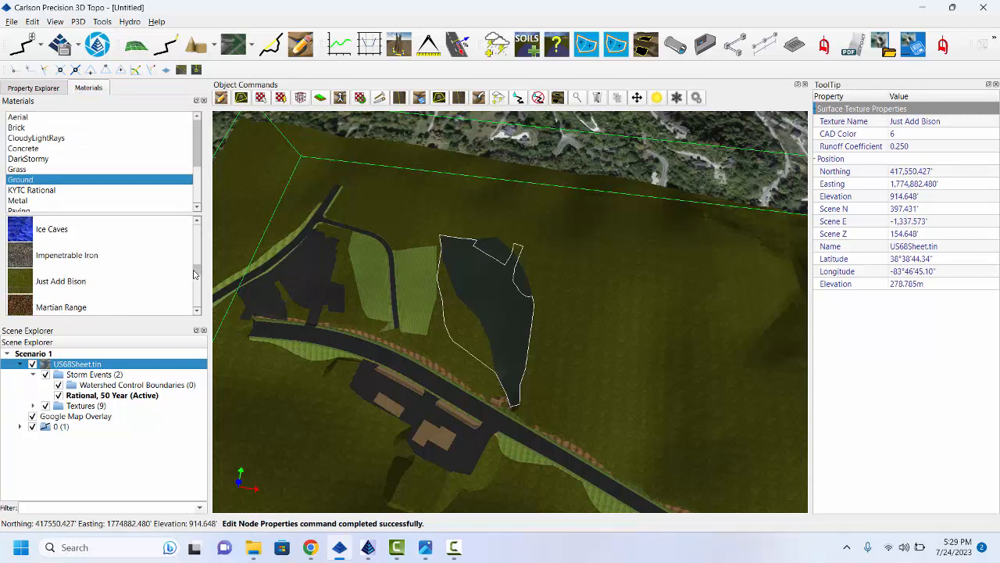
drag(11, 284, 497, 245)
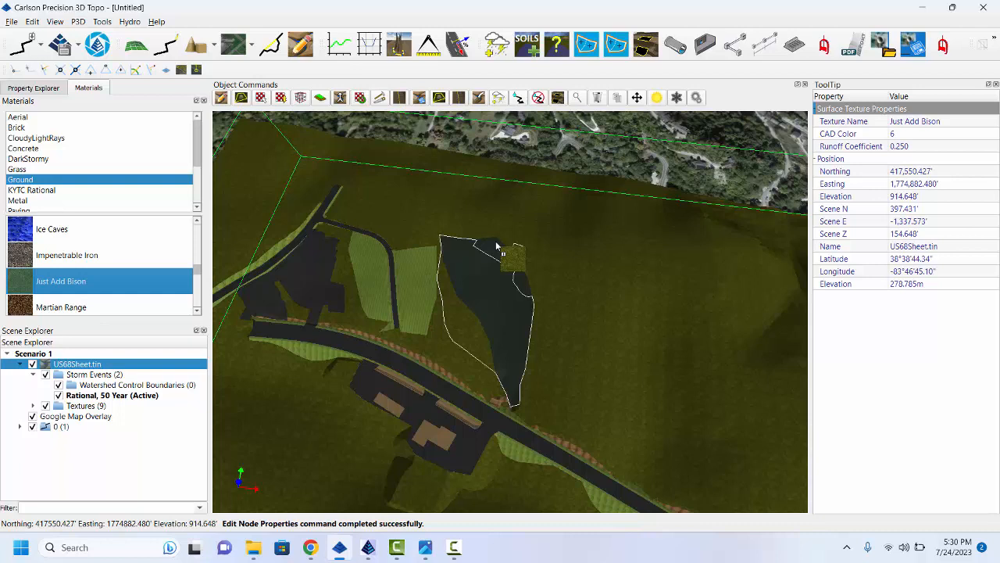
drag(496, 245, 508, 260)
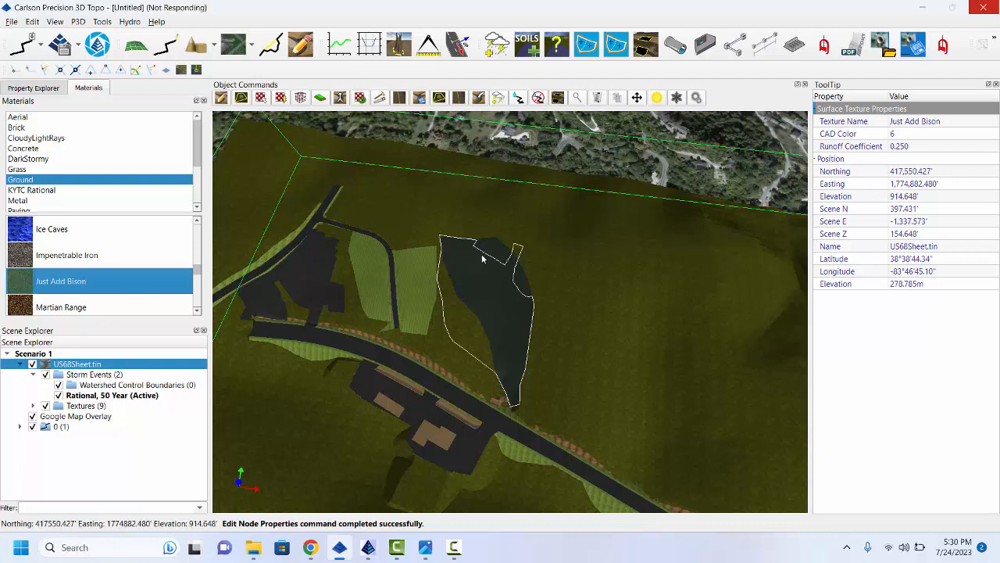
Apply the Just Add Bison material to the remaining forest sliver outside the boundary's northeastern edge, beside the narrow notch
drag(31, 287, 484, 344)
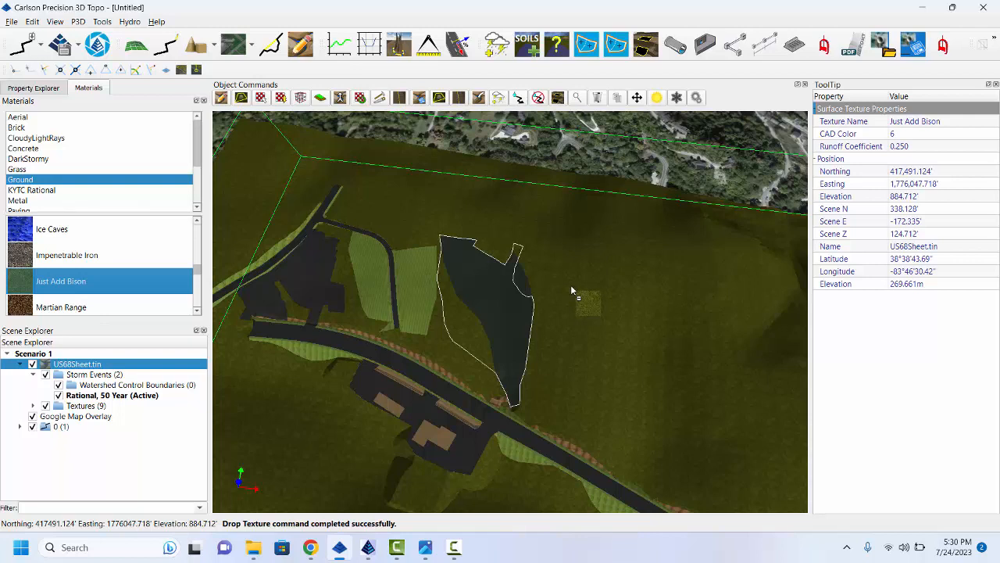
drag(571, 288, 470, 336)
drag(496, 329, 478, 282)
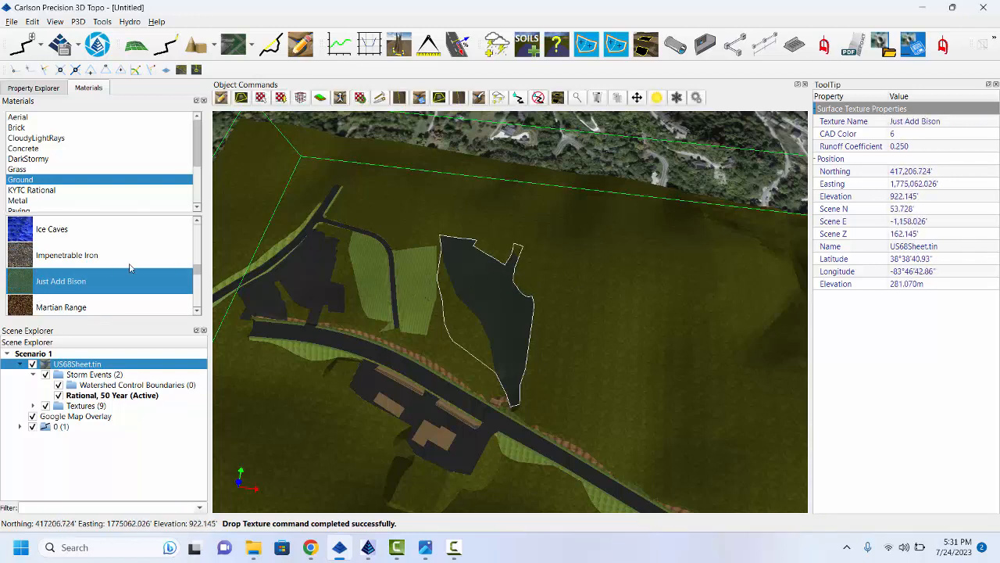
Apply the Deep Forest ground material to the untextured strip inside the boundary's southwestern side
drag(198, 273, 198, 269)
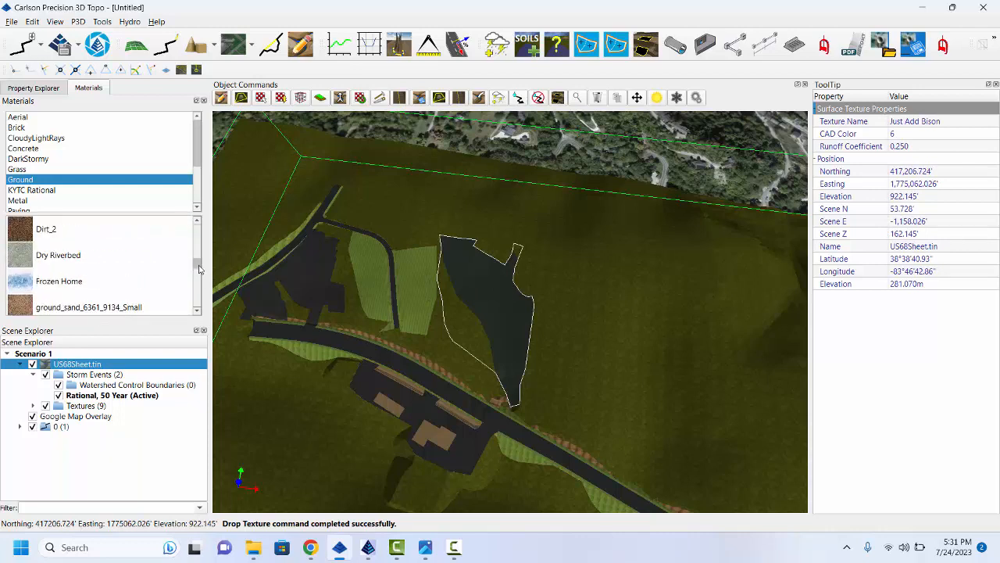
click(197, 239)
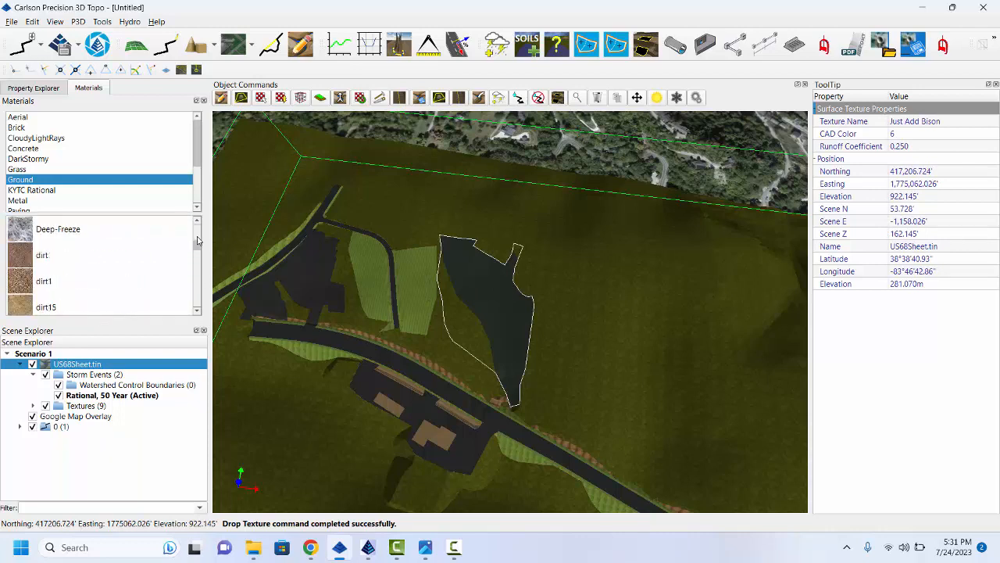
drag(197, 239, 197, 236)
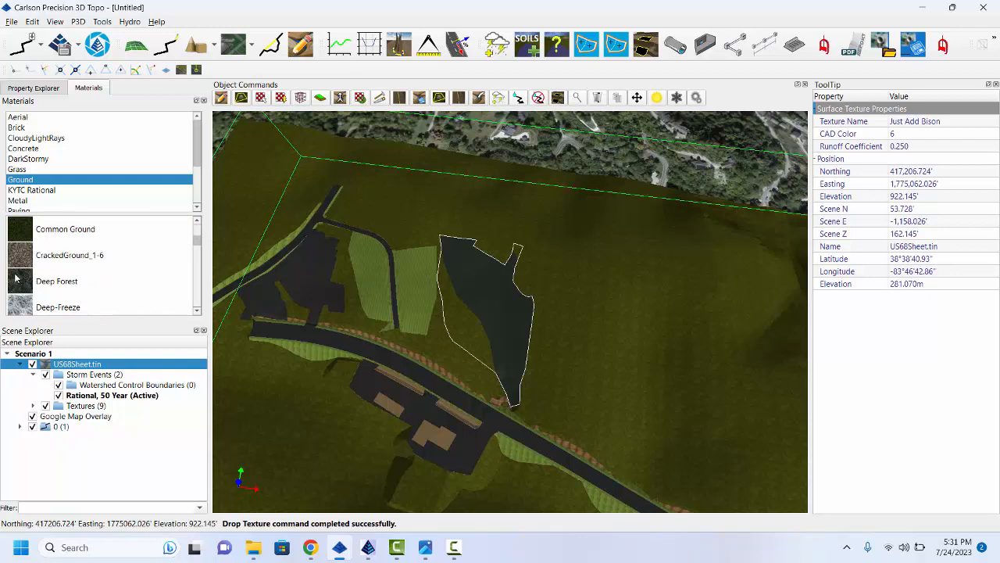
drag(18, 279, 454, 310)
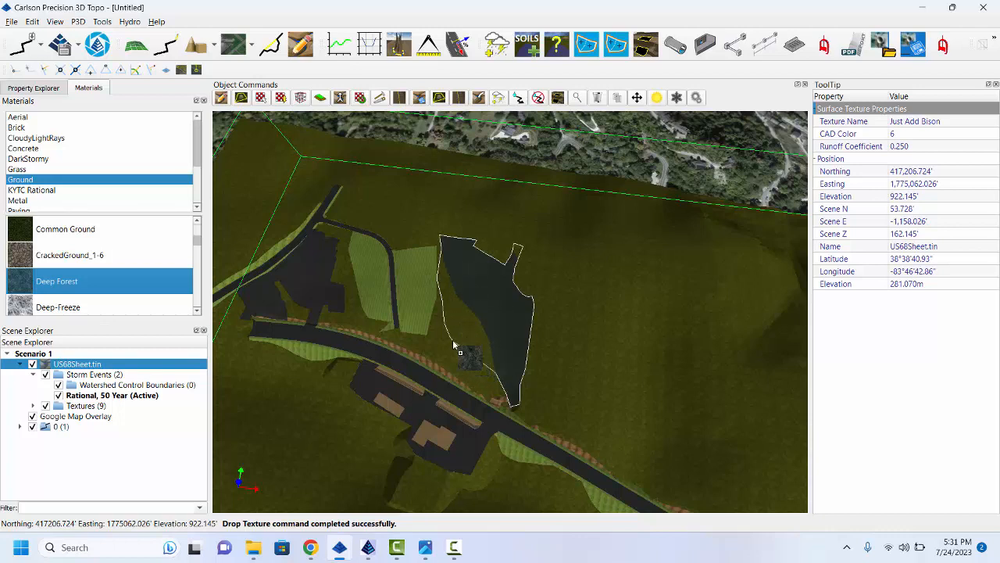
drag(473, 318, 489, 344)
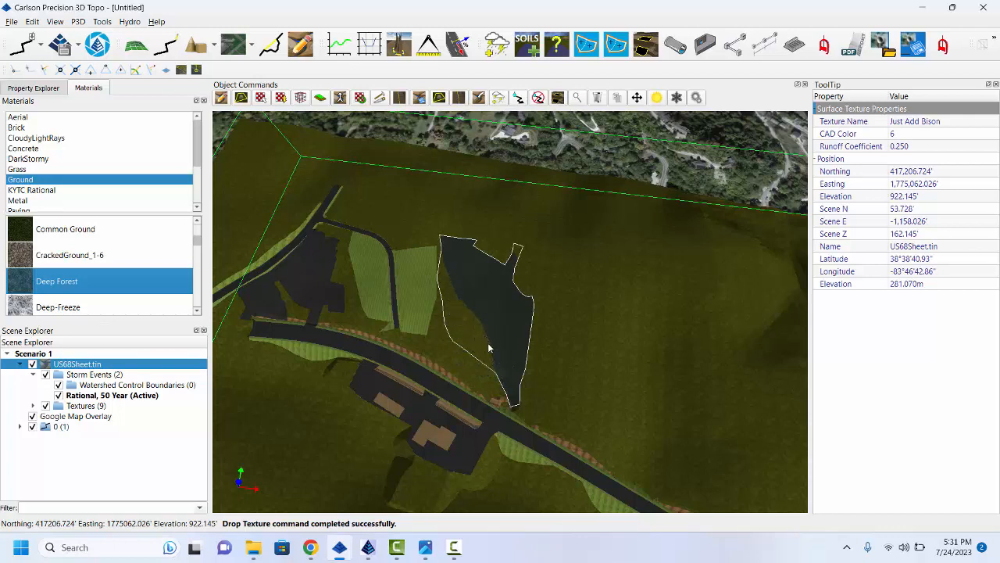